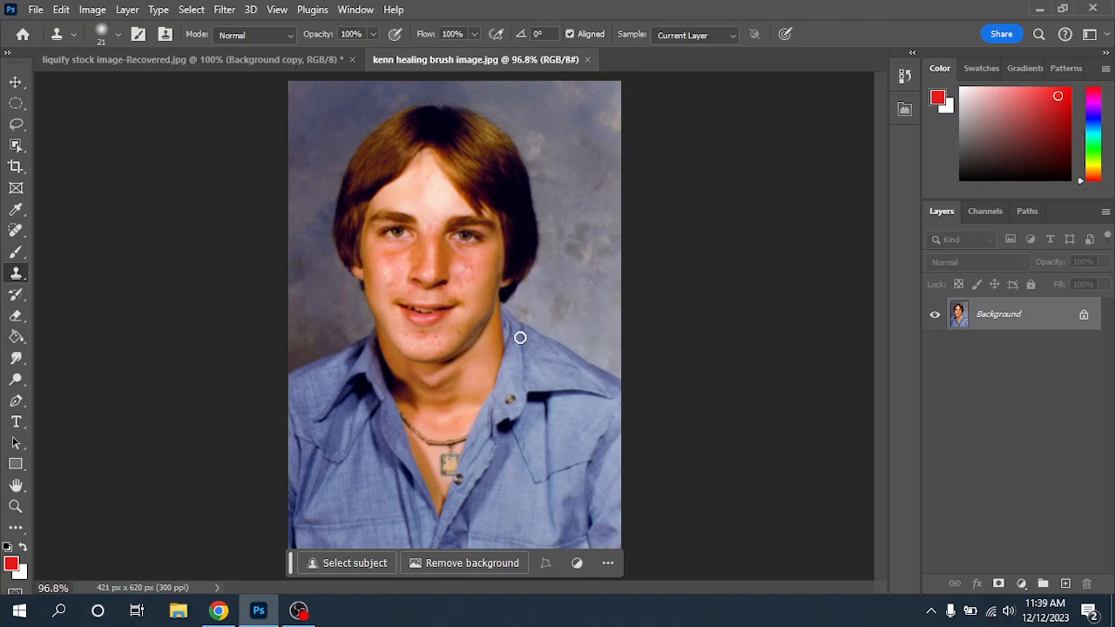
Examine the blemishes on the portrait's cheeks, chin and jawline at several zoom levels
scroll(381, 333, up, 3)
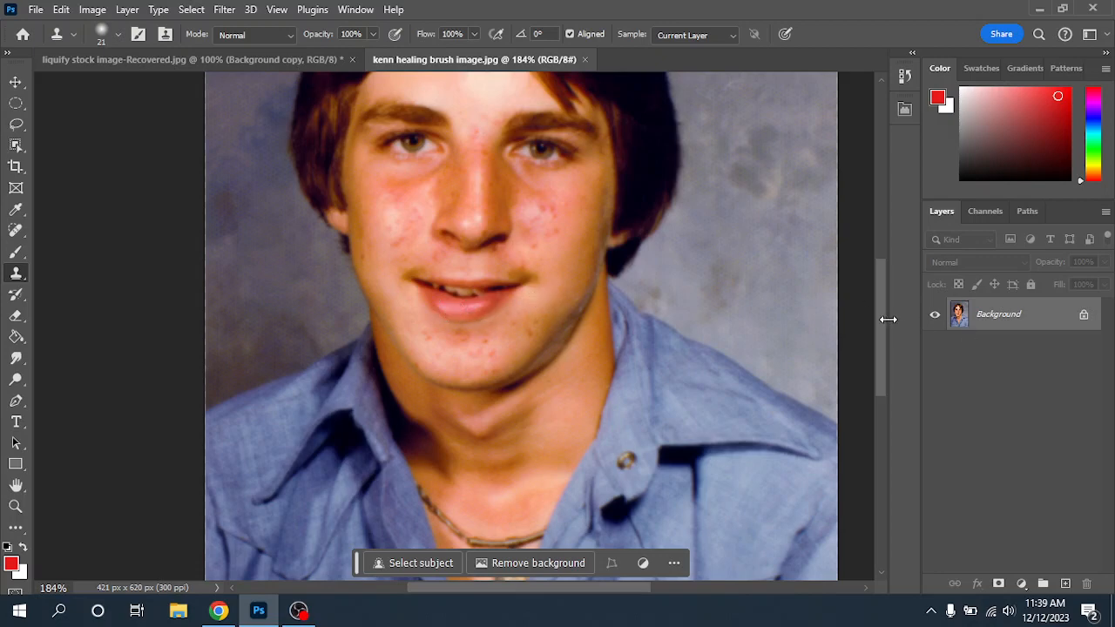
mouse_move(880, 321)
mouse_down()
mouse_move(873, 265)
mouse_move(860, 378)
mouse_move(877, 289)
mouse_move(881, 336)
mouse_up()
scroll(700, 302, down, 2)
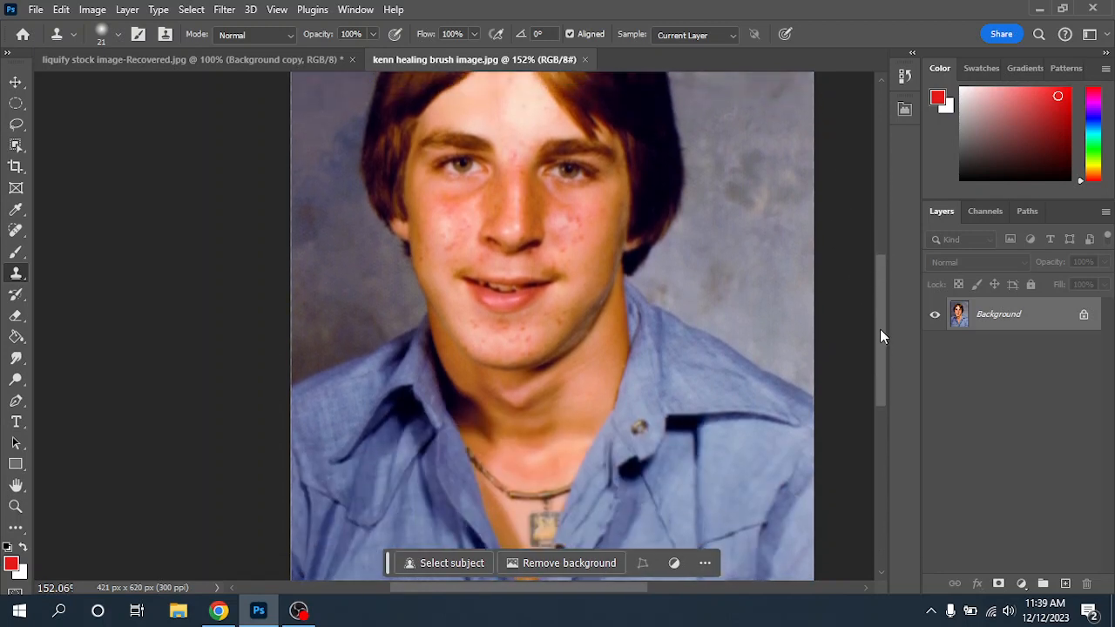
mouse_move(880, 329)
mouse_down()
mouse_move(885, 294)
mouse_move(882, 321)
mouse_up()
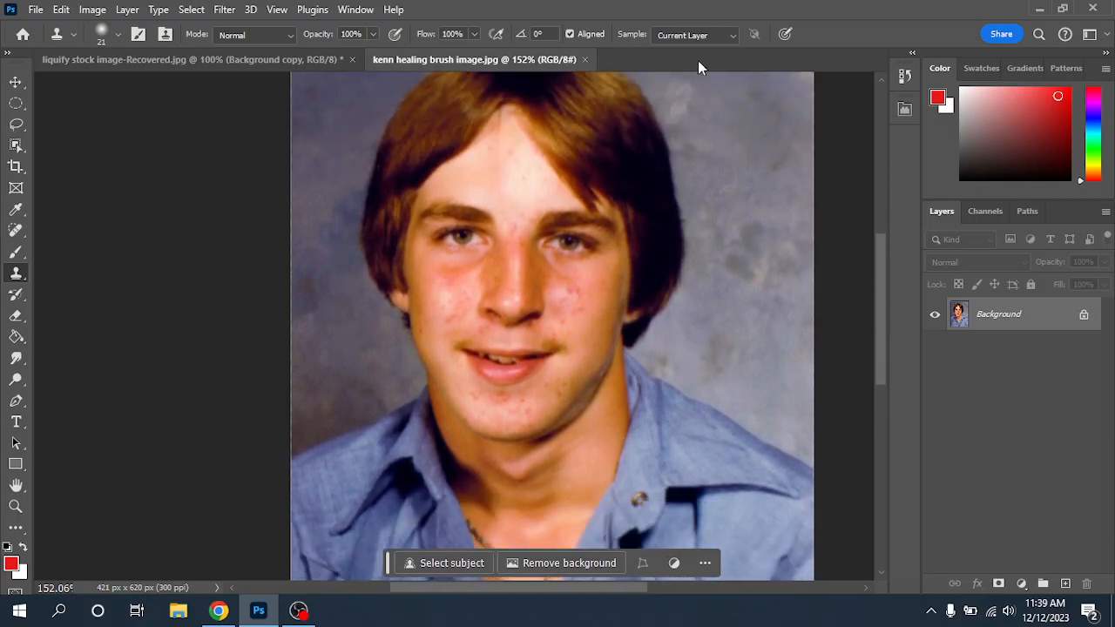
scroll(691, 404, down, 4)
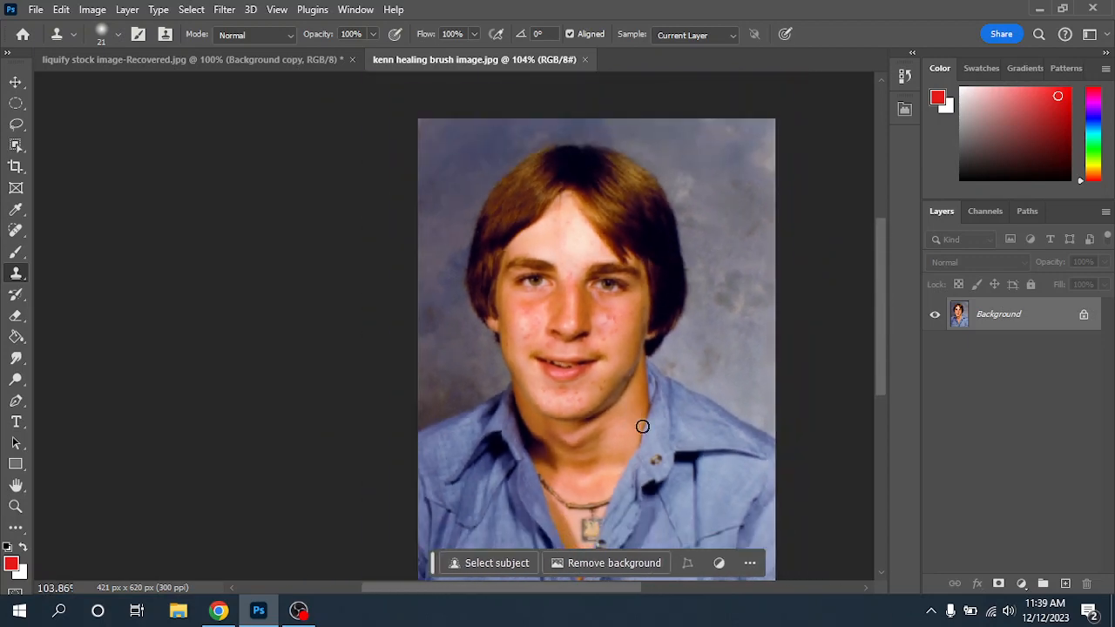
scroll(658, 464, up, 5)
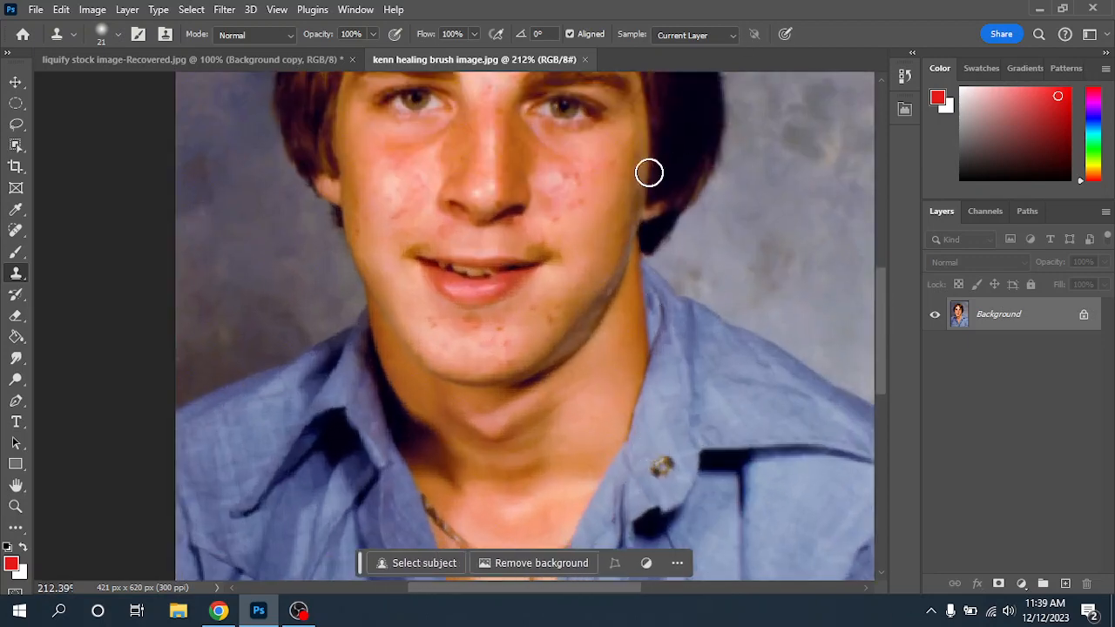
scroll(608, 169, up, 3)
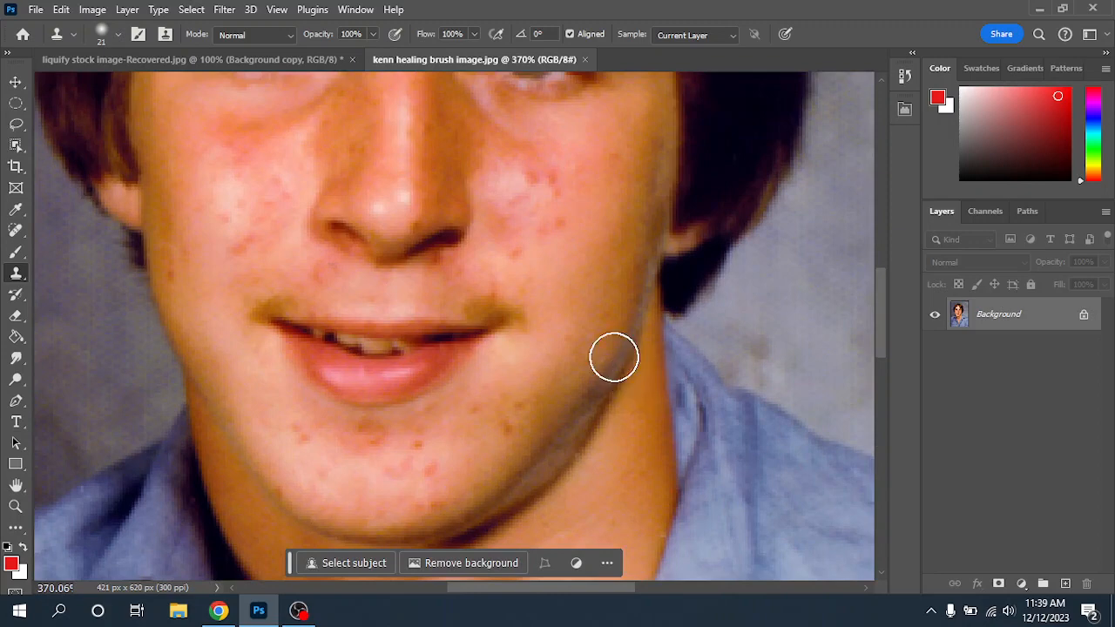
drag(615, 358, 706, 416)
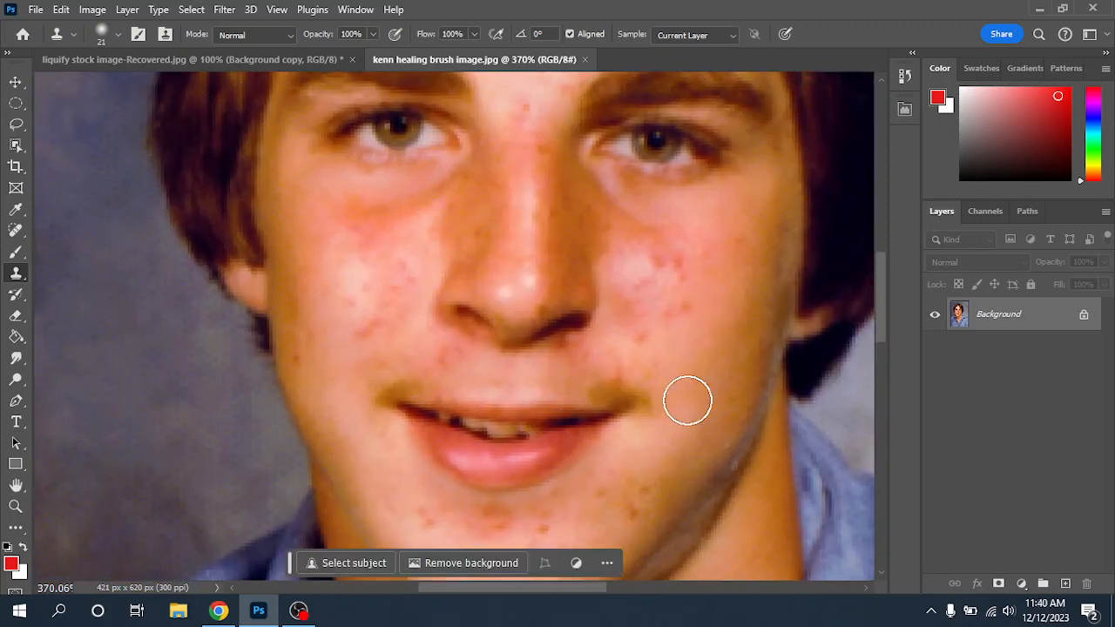
scroll(688, 401, down, 3)
drag(575, 393, 573, 341)
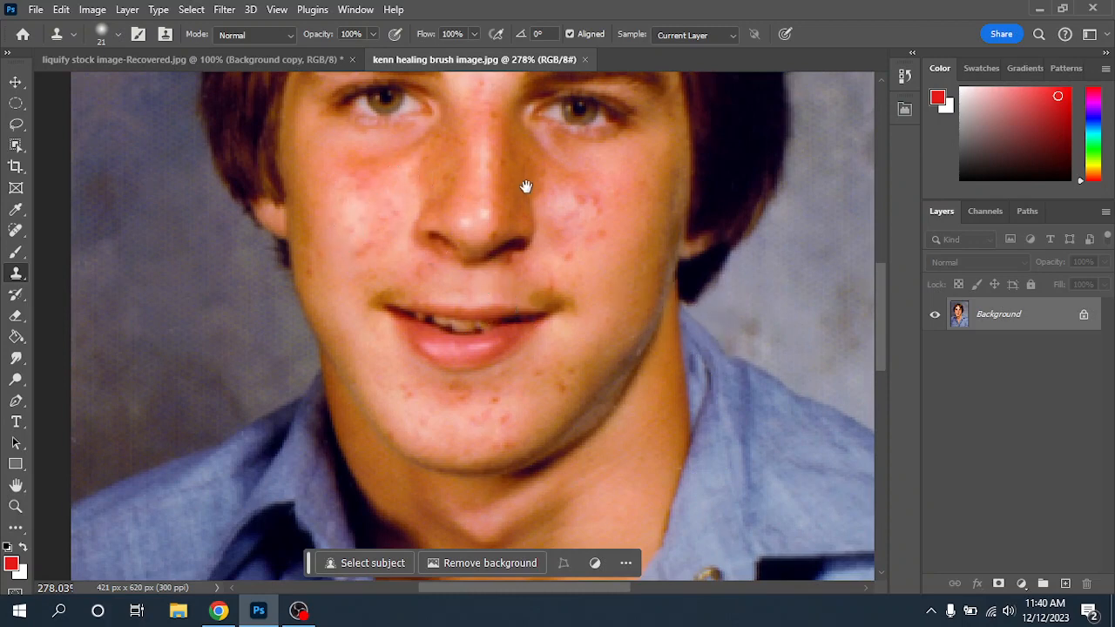
drag(525, 187, 510, 316)
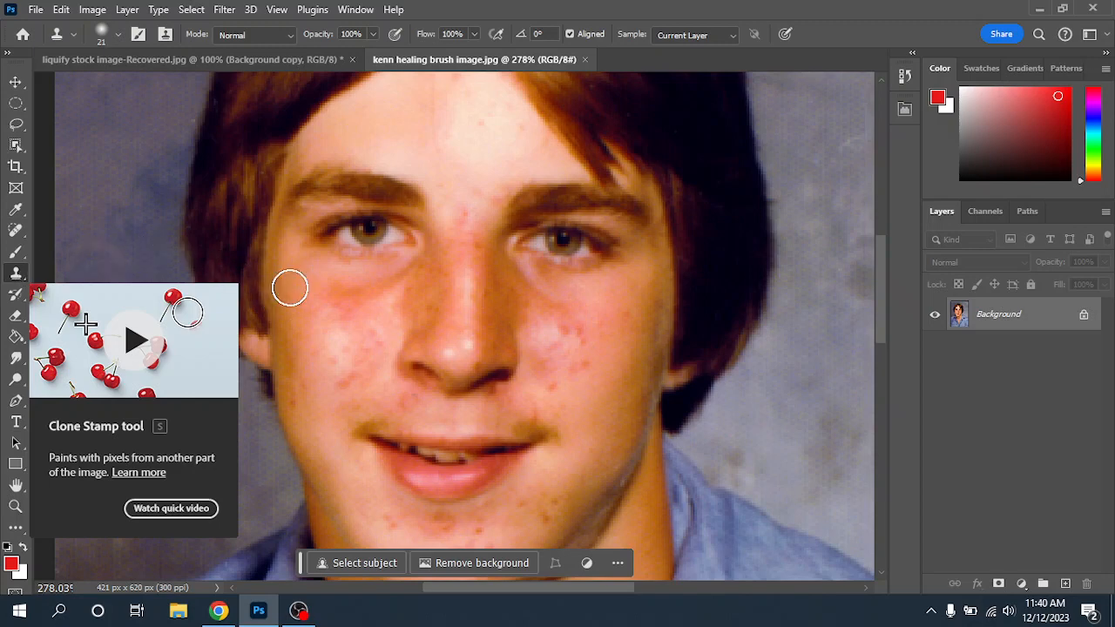
scroll(292, 209, down, 2)
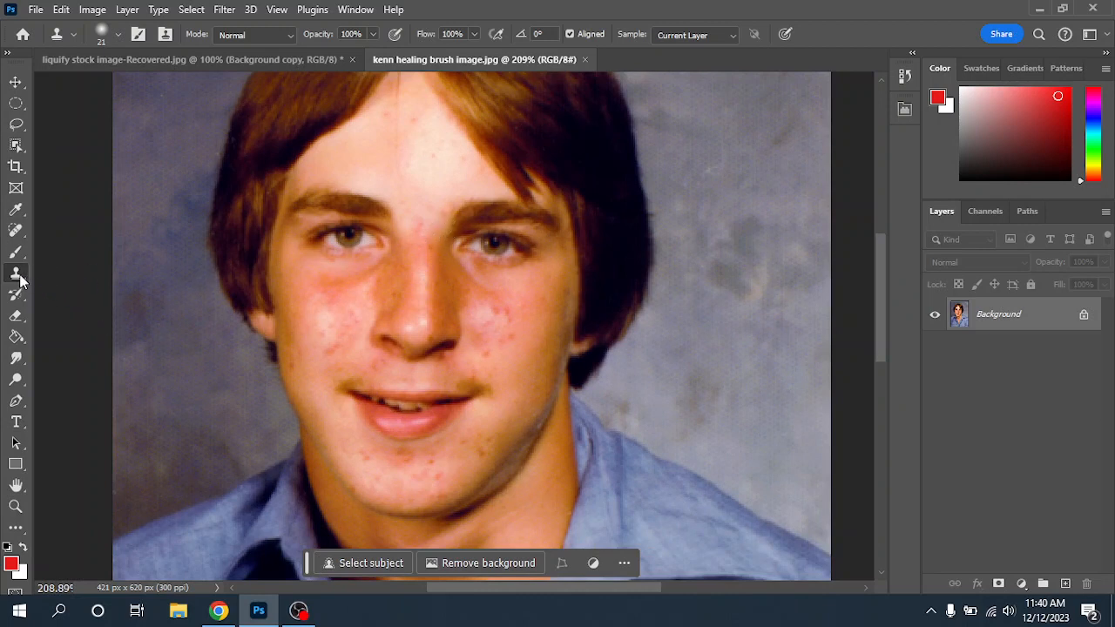
Try to paint between the eyebrows with the Clone Stamp without defining a source point
click(118, 35)
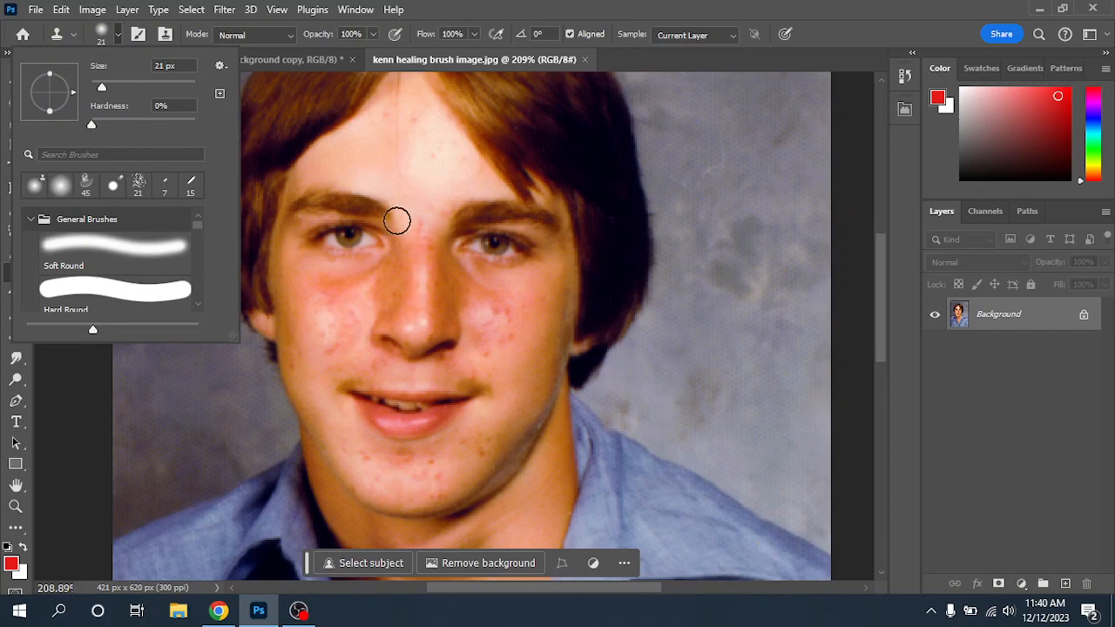
click(426, 216)
click(426, 219)
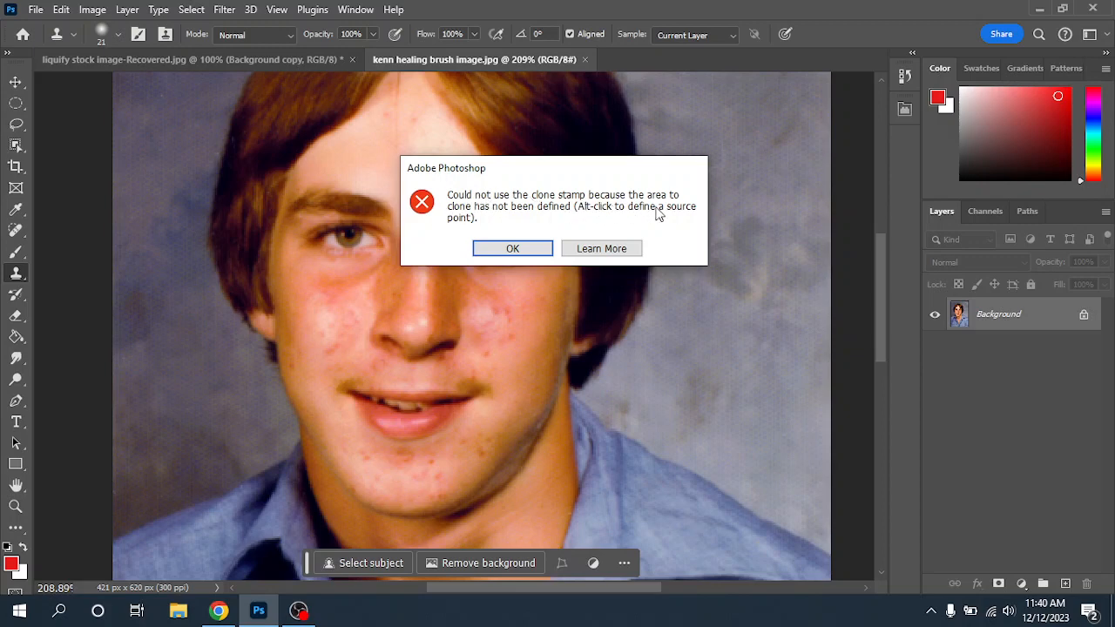
click(513, 249)
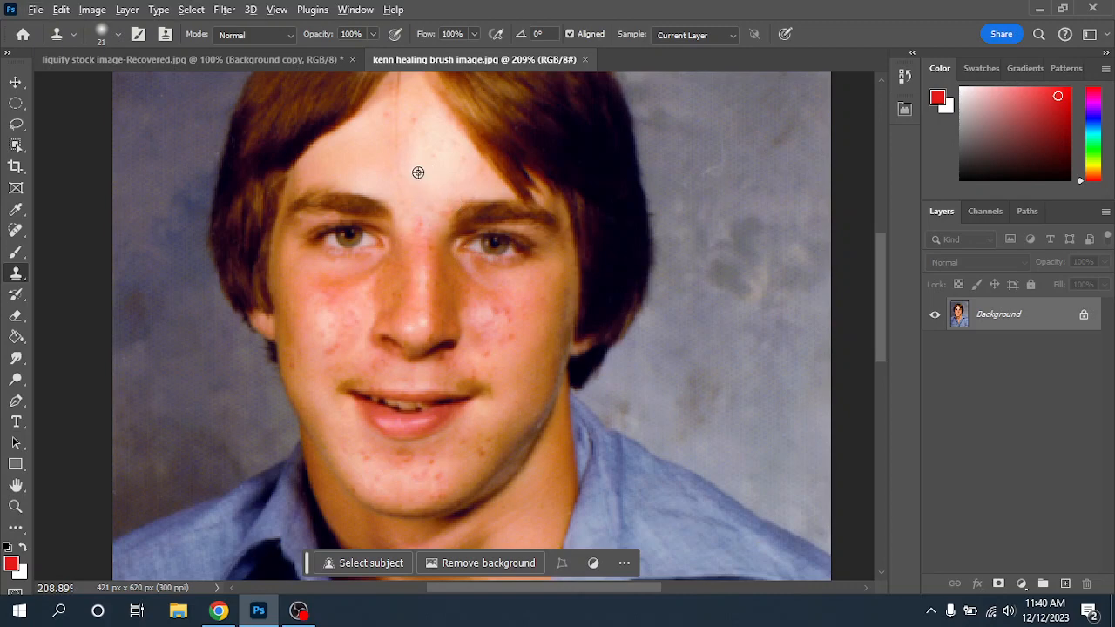
Sample one eye with the Clone Stamp and paint a copy of it across the forehead and the other eye
alt+click(349, 235)
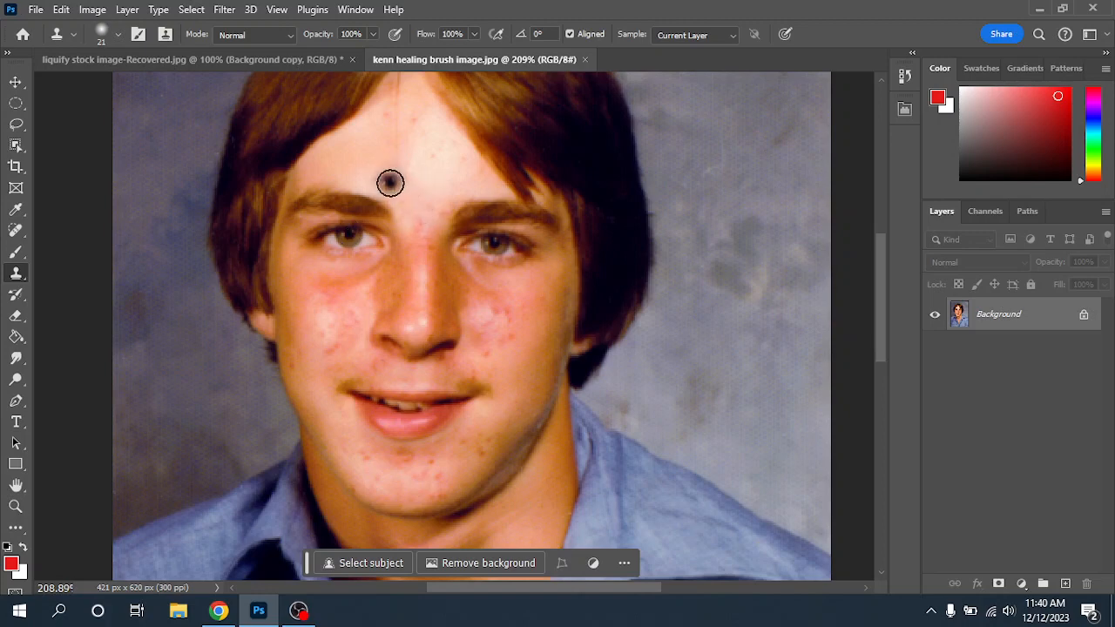
alt+click(355, 238)
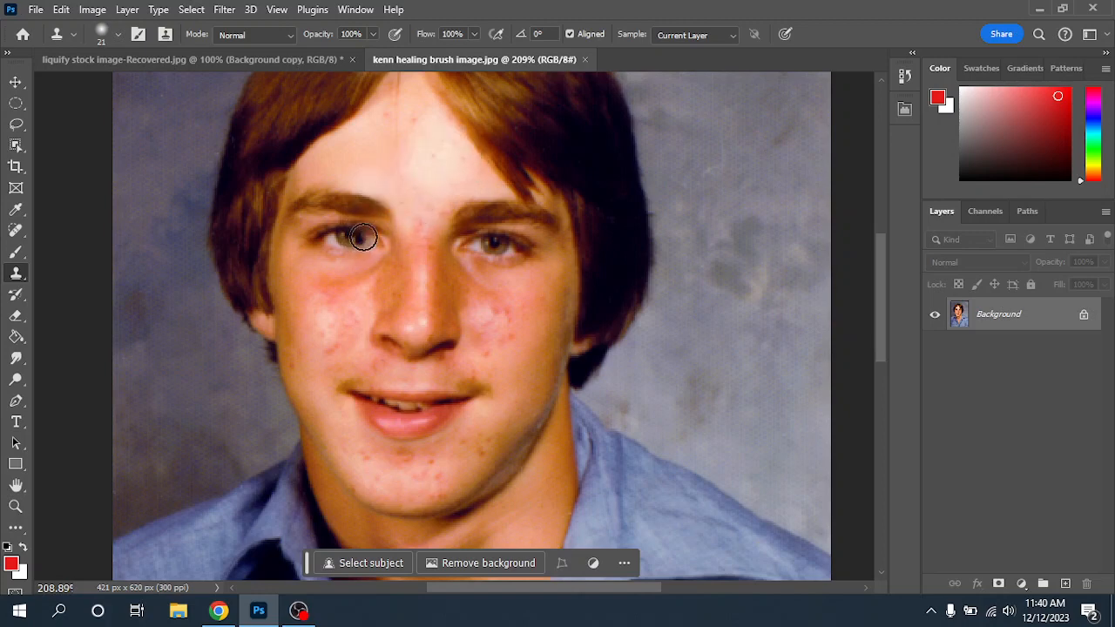
mouse_move(417, 164)
mouse_down()
mouse_move(368, 168)
mouse_move(425, 198)
mouse_move(437, 265)
mouse_move(447, 234)
mouse_move(478, 241)
mouse_move(496, 229)
mouse_move(491, 280)
mouse_move(522, 294)
mouse_move(504, 270)
mouse_move(526, 282)
mouse_move(518, 269)
mouse_move(502, 268)
mouse_move(514, 246)
mouse_move(481, 263)
mouse_move(460, 235)
mouse_move(450, 260)
mouse_move(519, 225)
mouse_move(522, 258)
mouse_up()
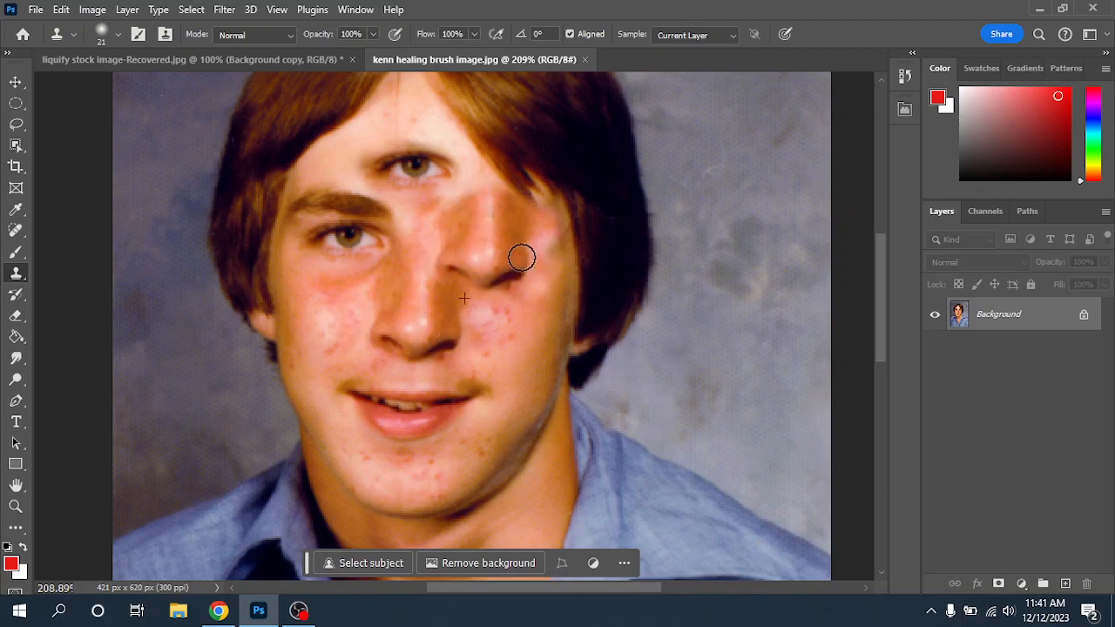
click(563, 324)
Undo the cloned eye and face strokes
key(ctrl+z)
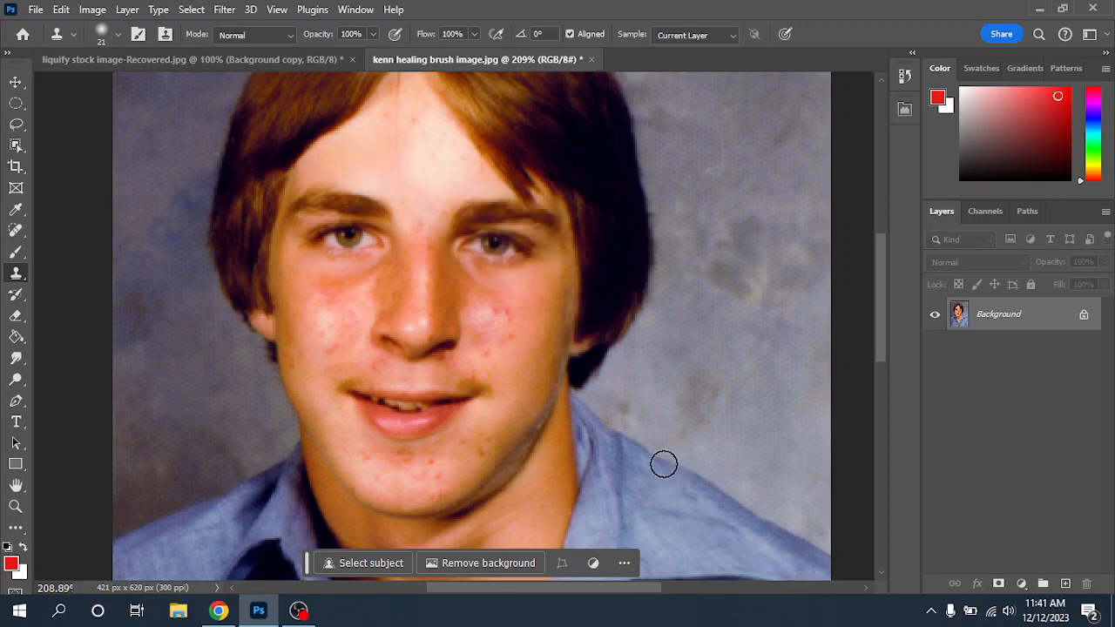
key(ctrl+z)
key(ctrl+z)
key(ctrl+z)
key(ctrl+z)
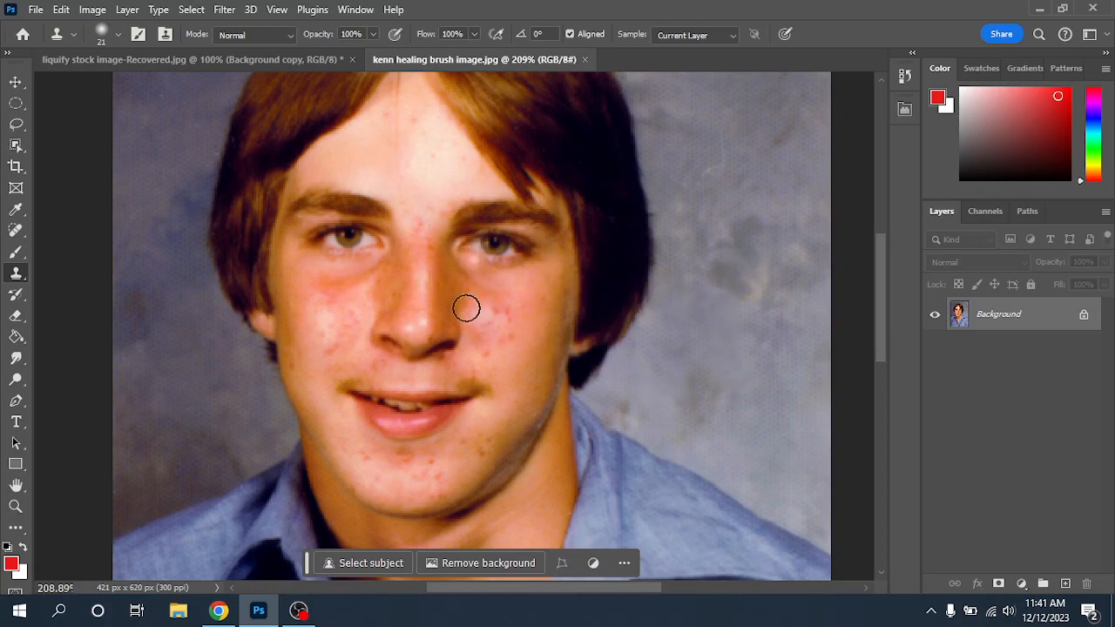
Set the Clone Stamp brush to 15 px, sample clear cheek skin and try cloning over a blemish
scroll(436, 342, up, 2)
scroll(438, 350, up, 1)
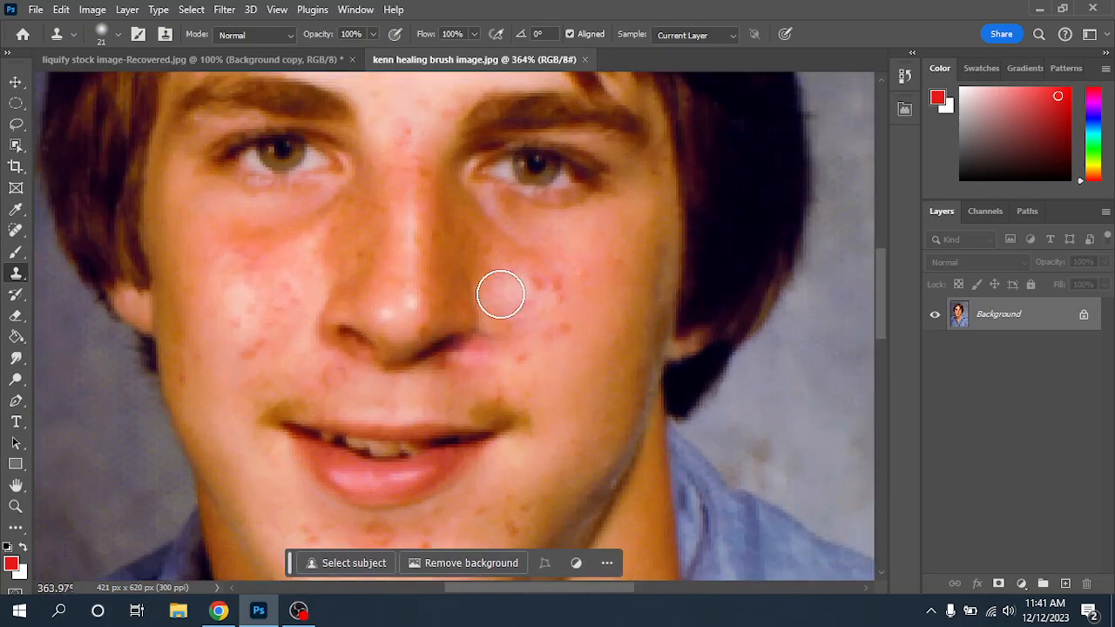
scroll(491, 154, down, 5)
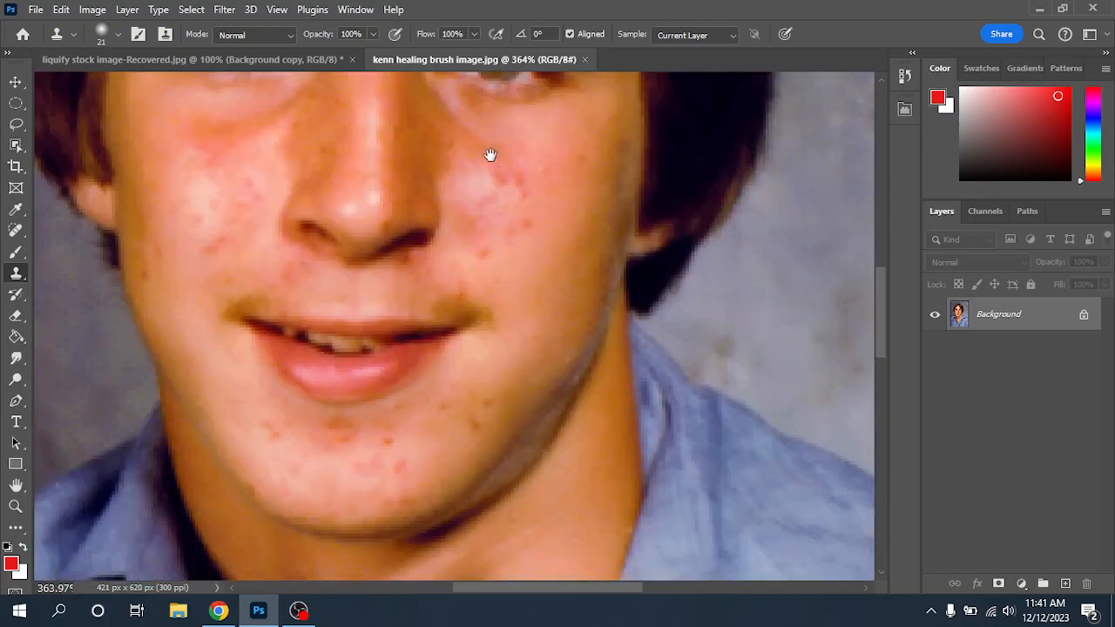
scroll(531, 215, up, 2)
scroll(532, 227, up, 2)
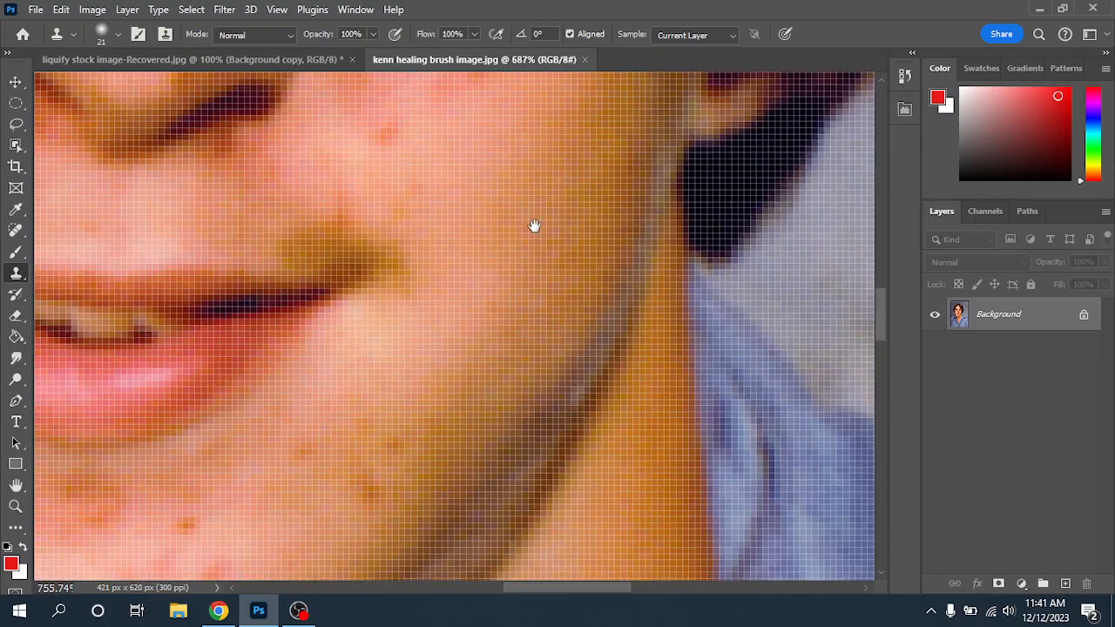
scroll(584, 326, up, 3)
click(116, 34)
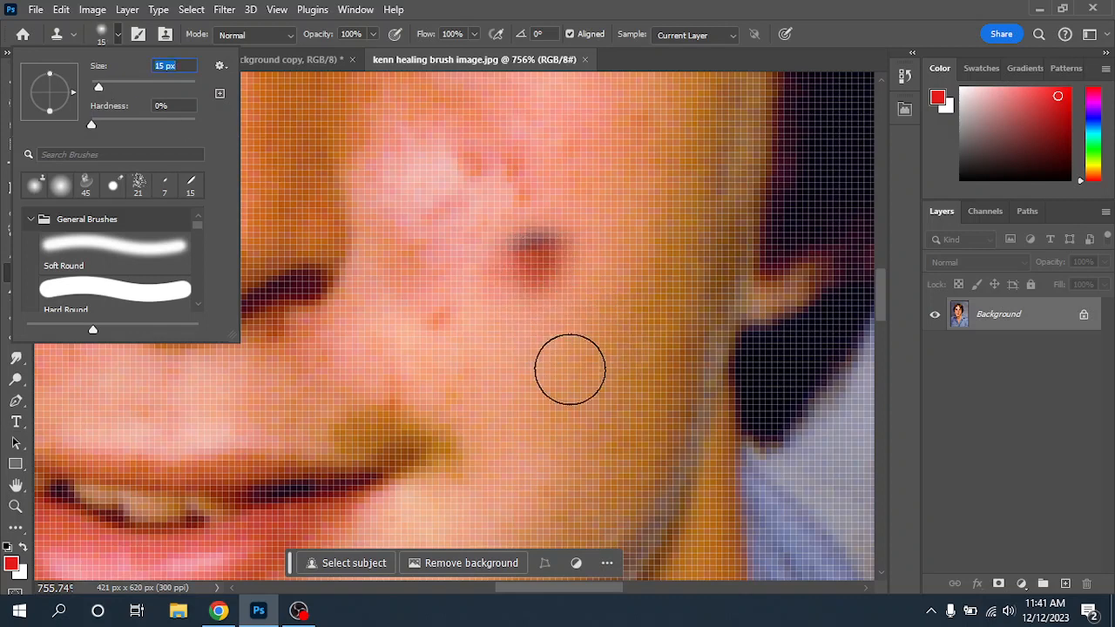
alt+click(589, 251)
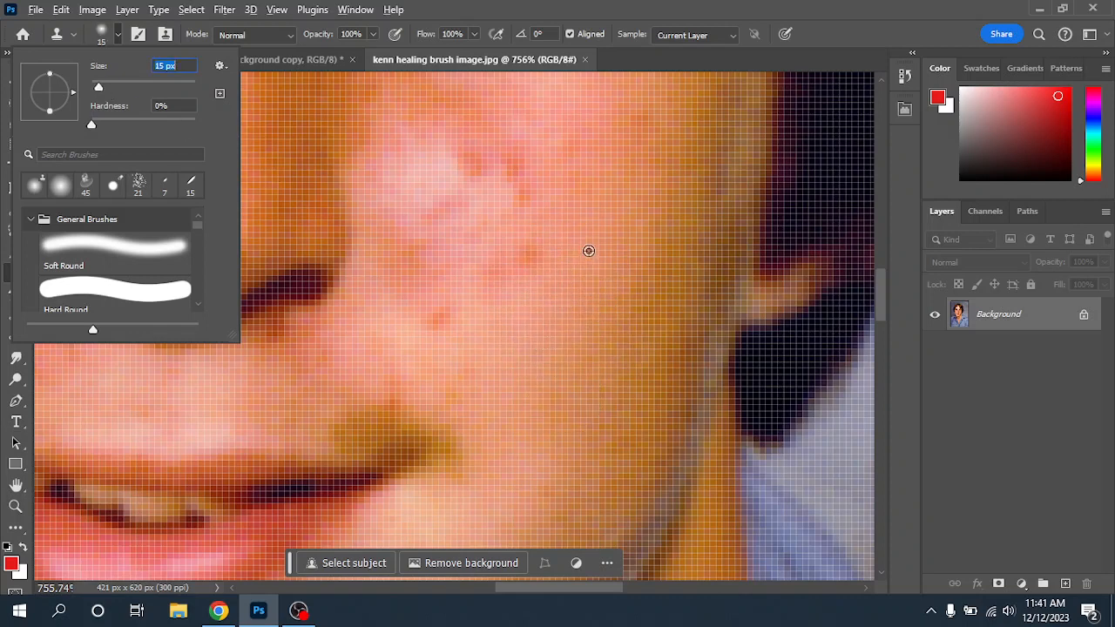
key(Return)
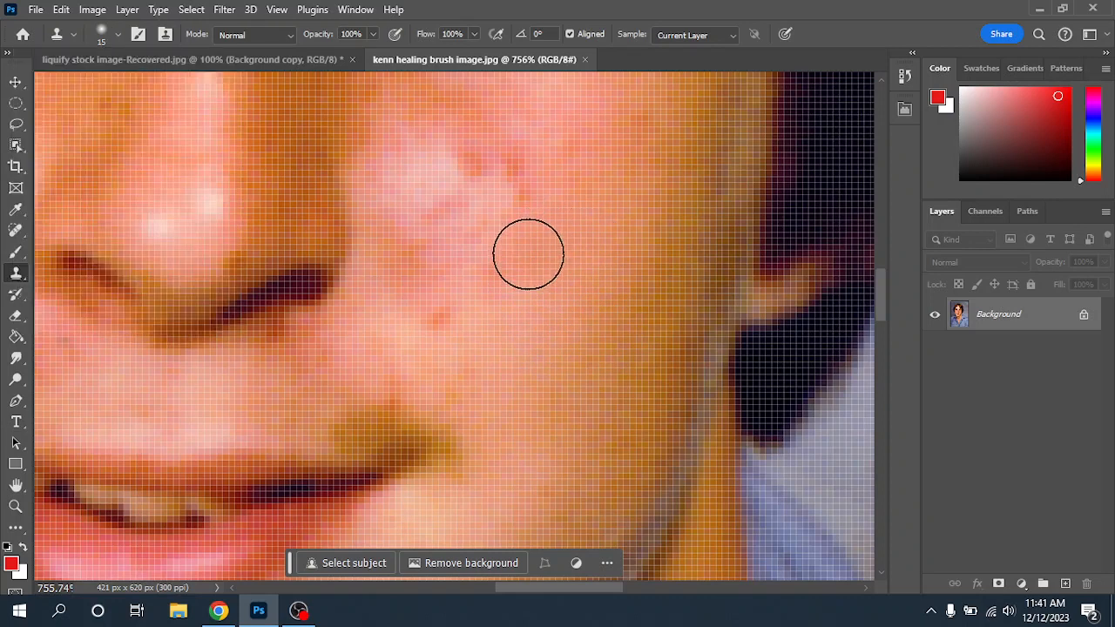
drag(460, 338, 441, 323)
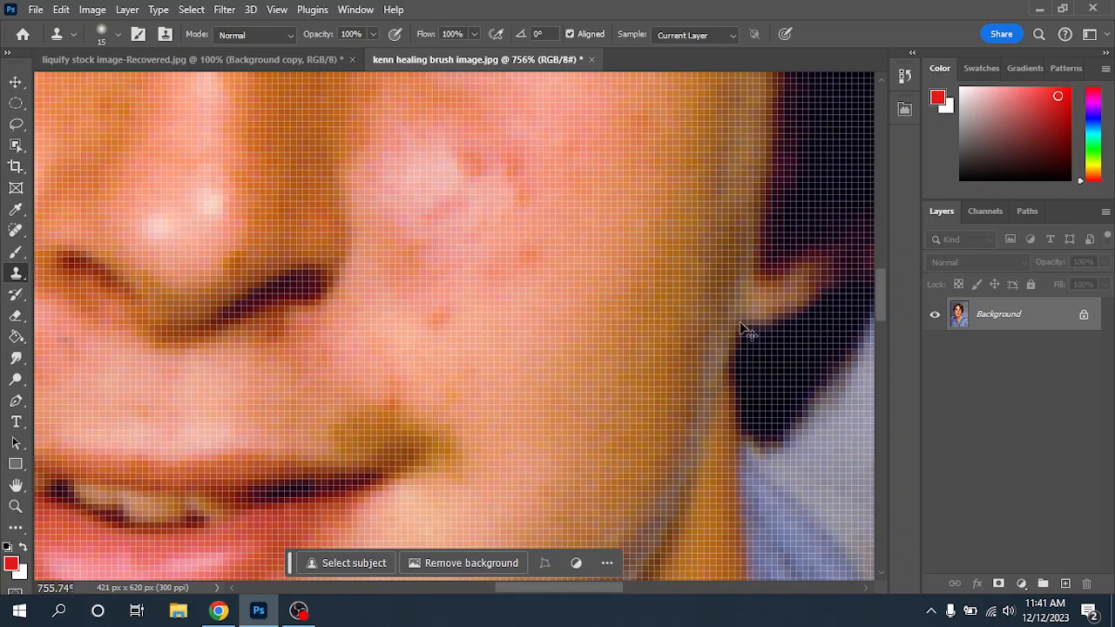
Duplicate the Background layer and clone clear skin over the red blemishes on the cheek beside the nose
drag(993, 323, 1064, 584)
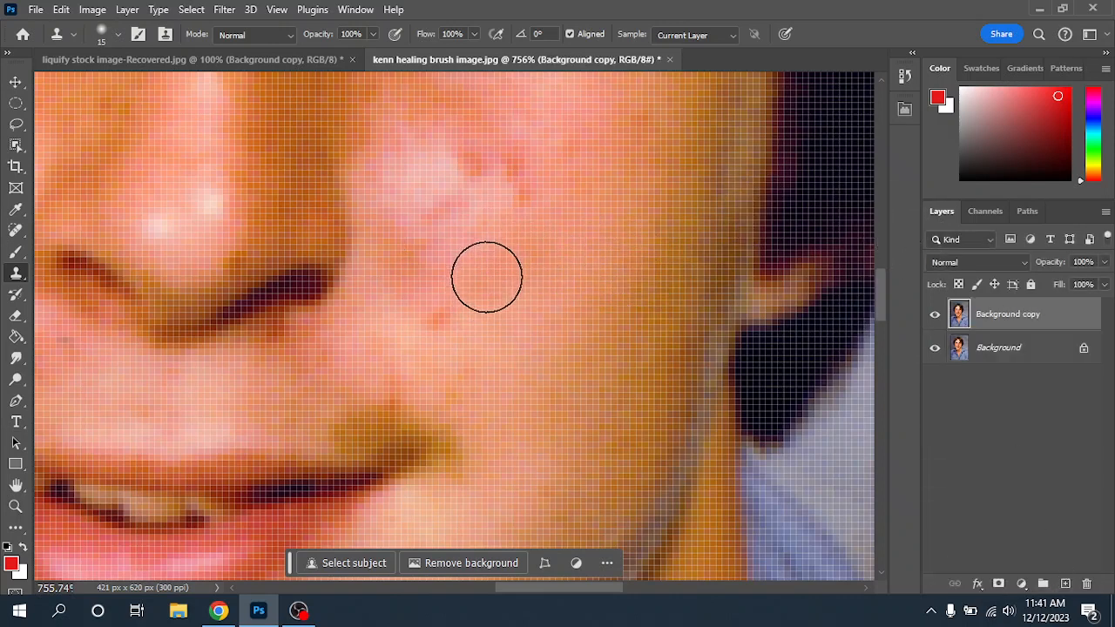
click(439, 323)
click(438, 317)
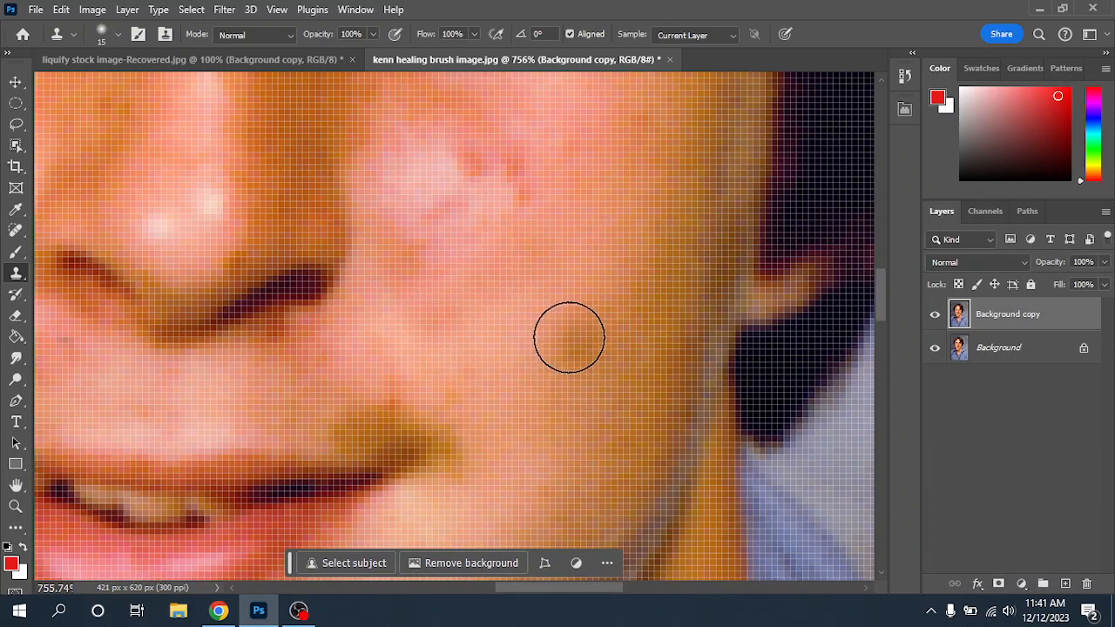
click(523, 193)
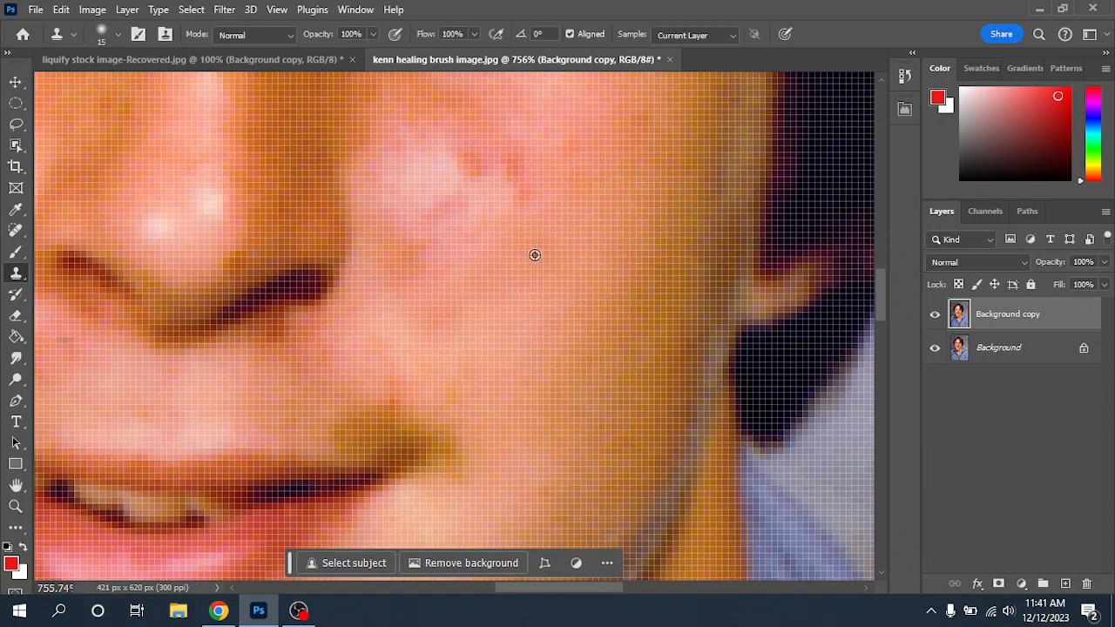
click(517, 169)
click(475, 159)
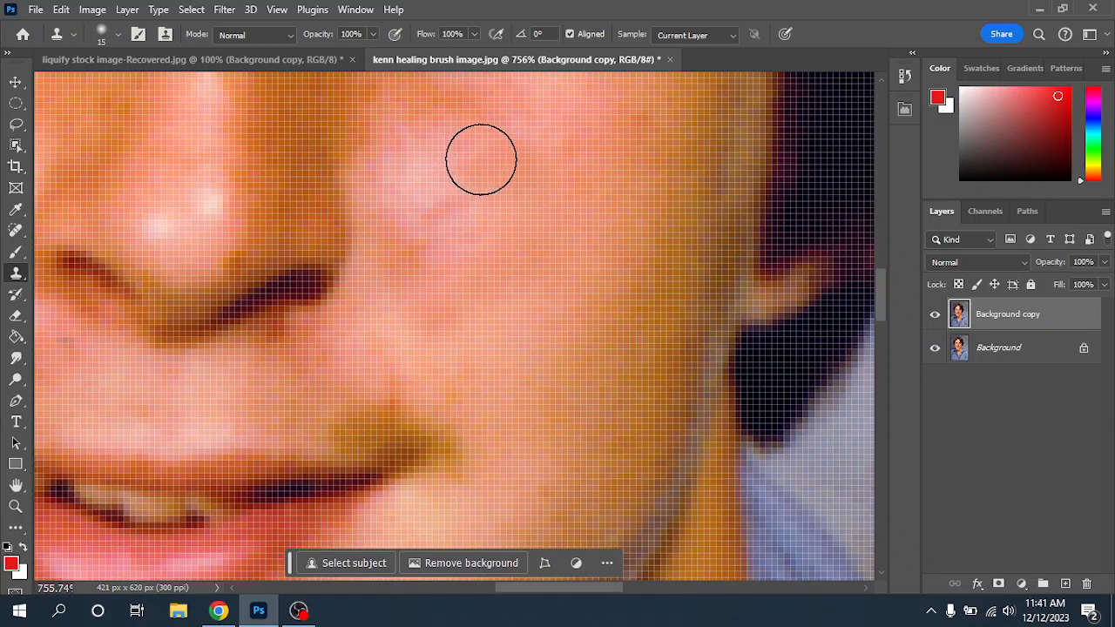
Clone clear skin over blemishes on the chin below the lower lip
scroll(525, 342, down, 5)
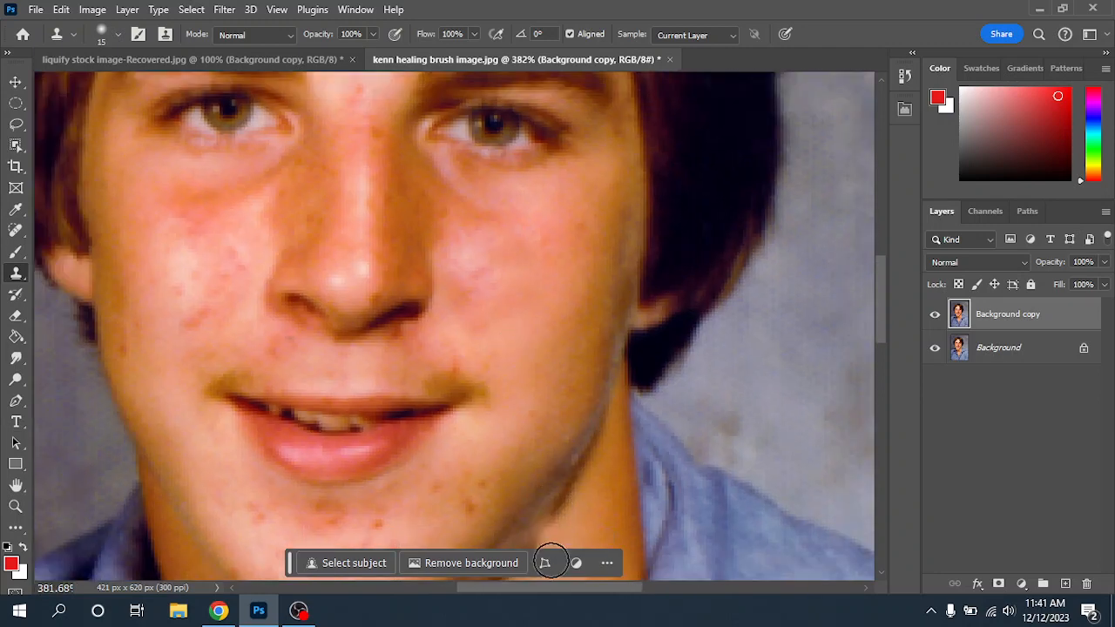
scroll(495, 392, down, 3)
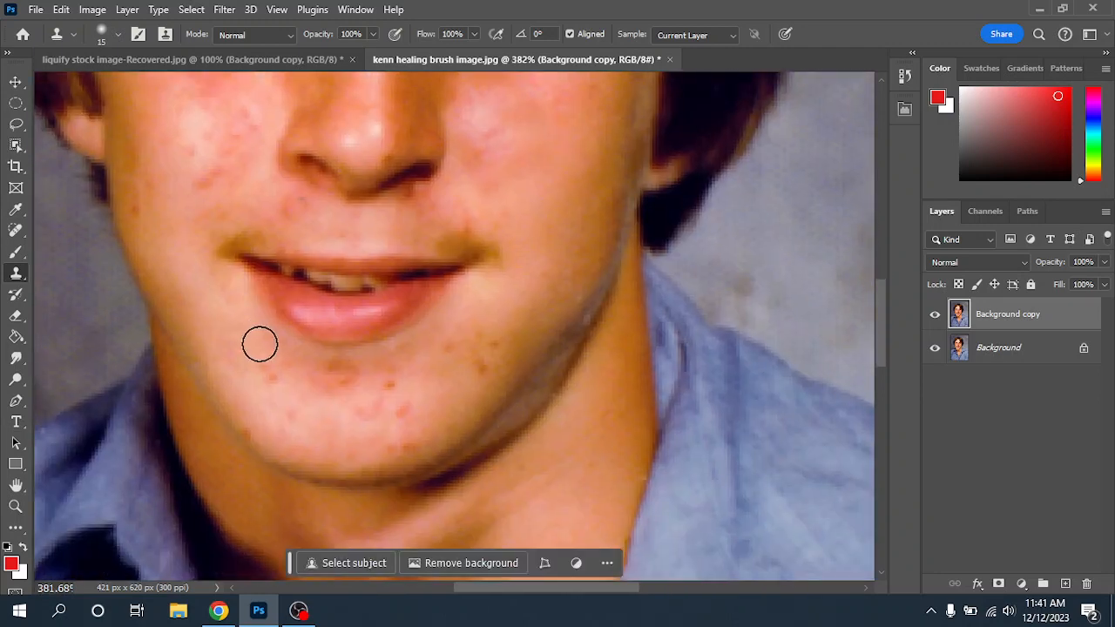
click(278, 386)
alt+click(278, 379)
click(367, 468)
Clone forehead skin over the blemished cheek down to the mouth corner and undo those strokes
key(space)
drag(367, 250, 441, 371)
scroll(470, 374, down, 4)
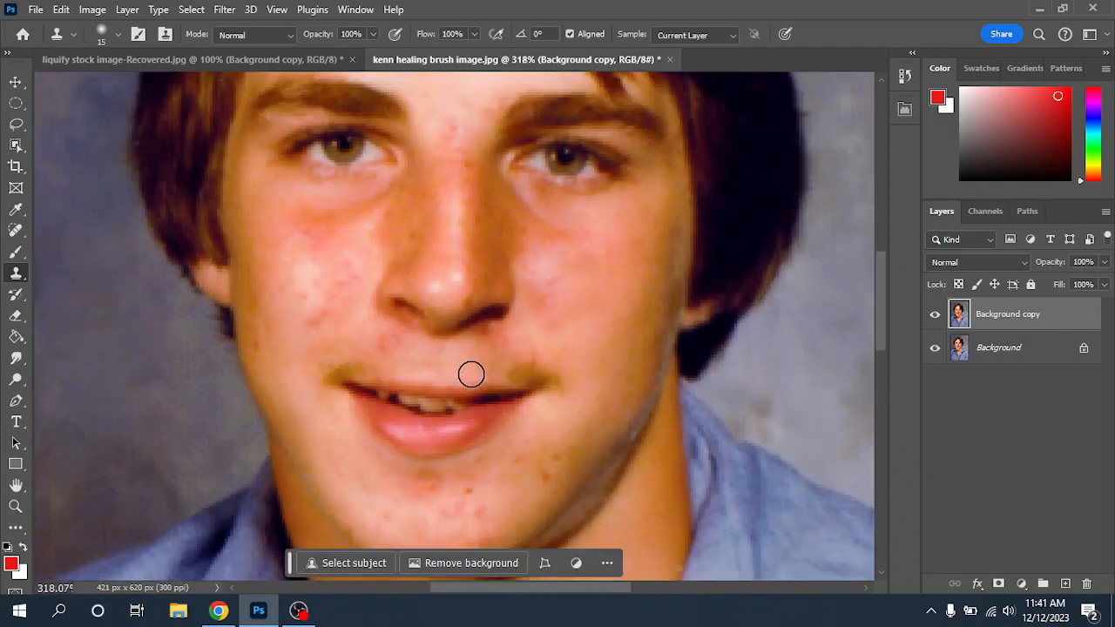
key(space)
scroll(435, 237, down, 1)
drag(436, 236, 448, 324)
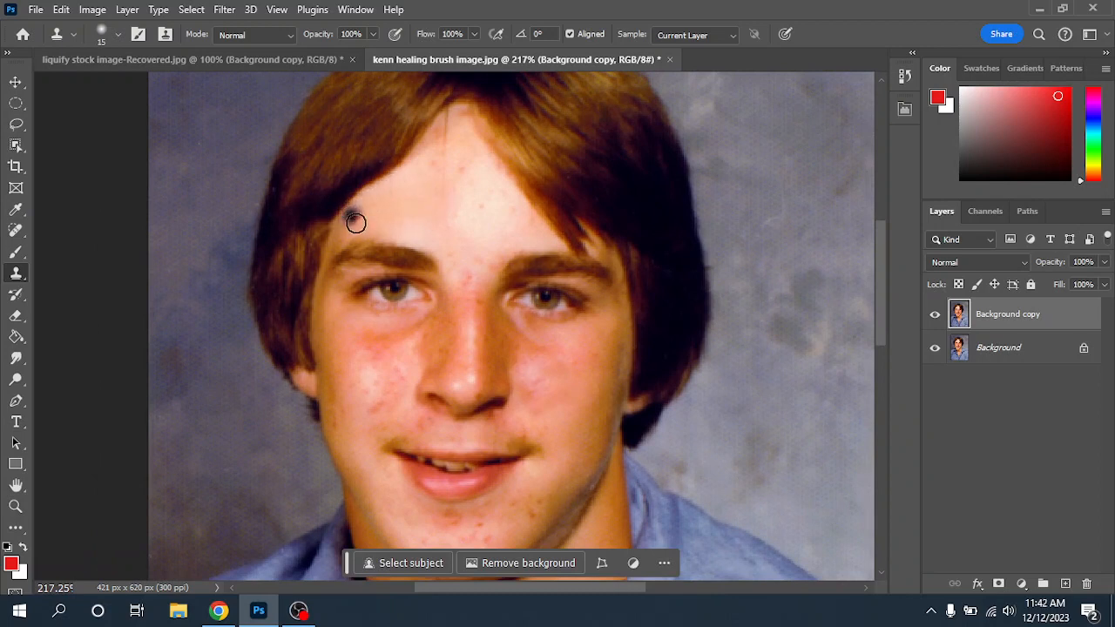
click(413, 174)
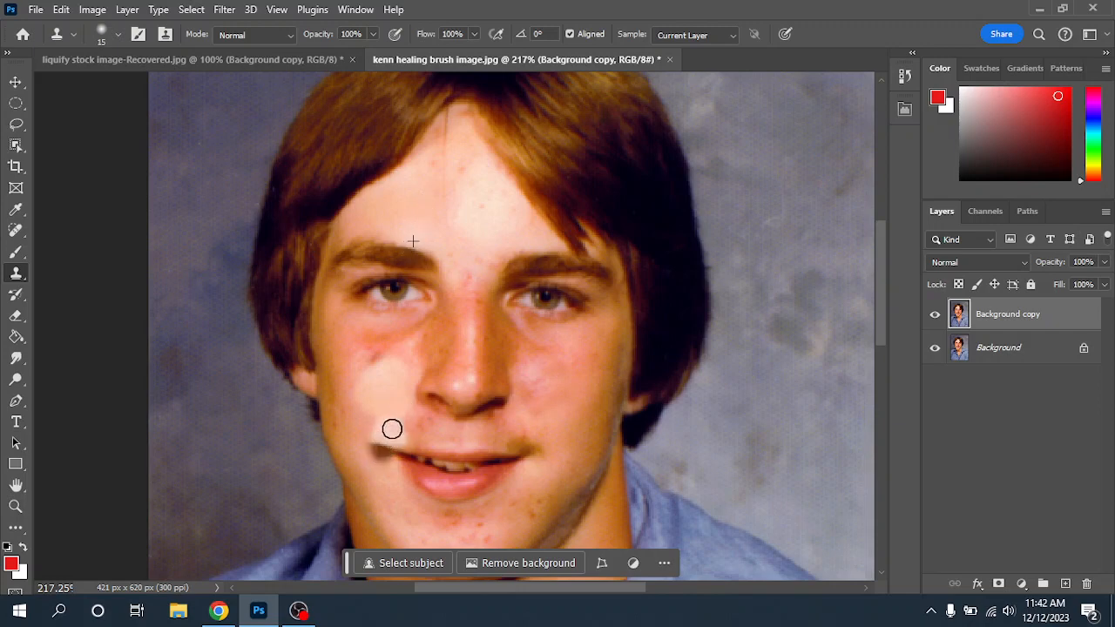
click(391, 429)
key(ctrl+z)
key(ctrl+z)
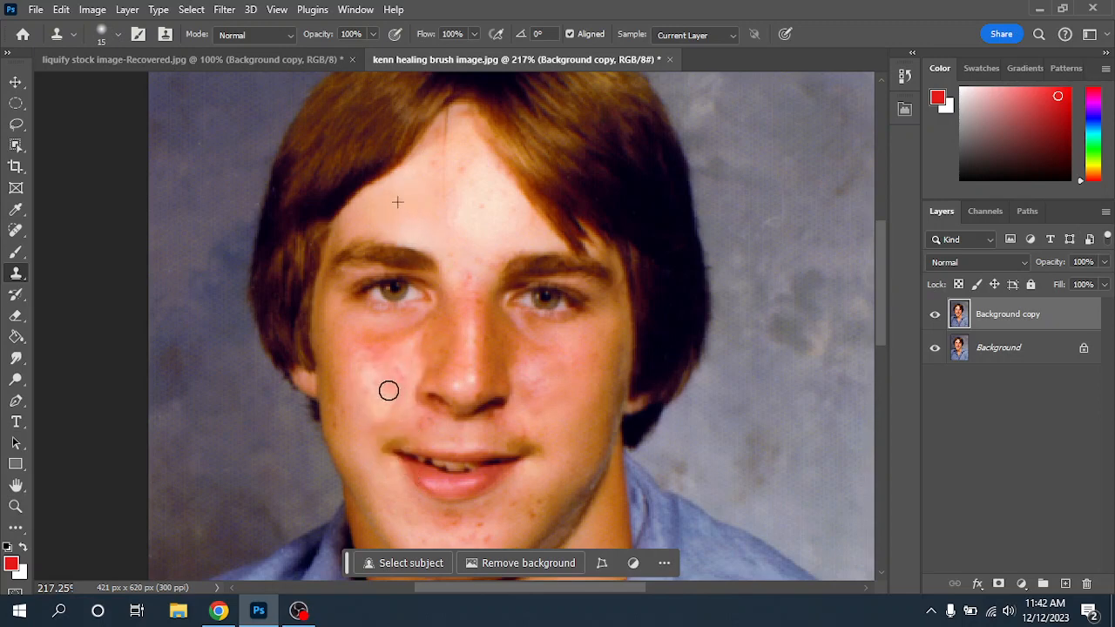
Try cloning skin sampled from near the hairline over the cheek and the chin spots, and undo each stroke
mouse_move(379, 379)
mouse_down()
mouse_move(374, 357)
mouse_move(366, 368)
mouse_up()
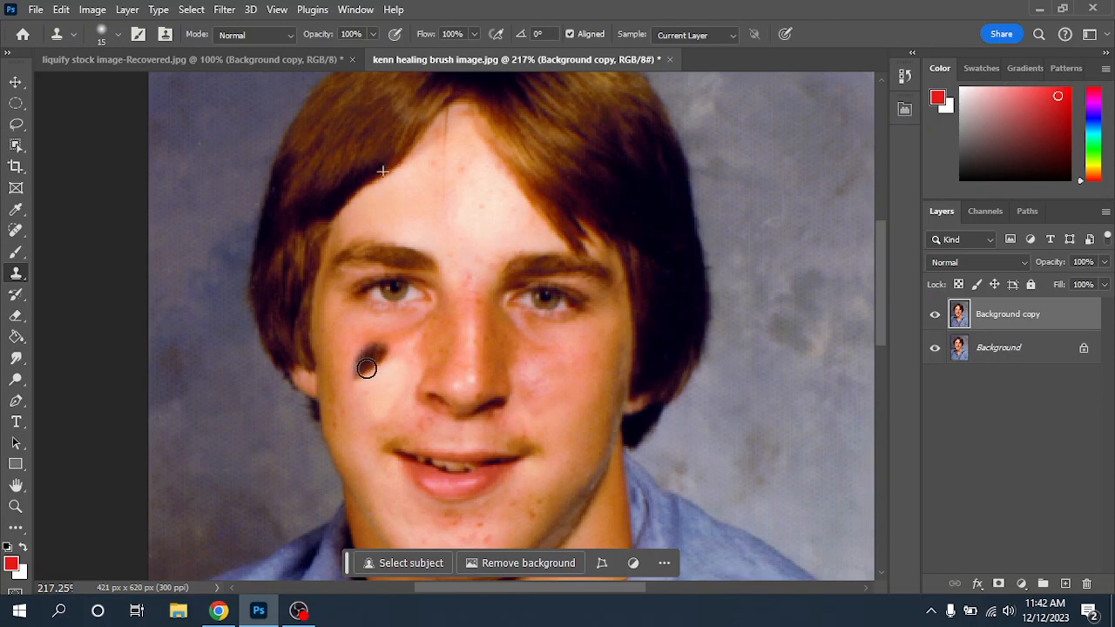
key(ctrl+z)
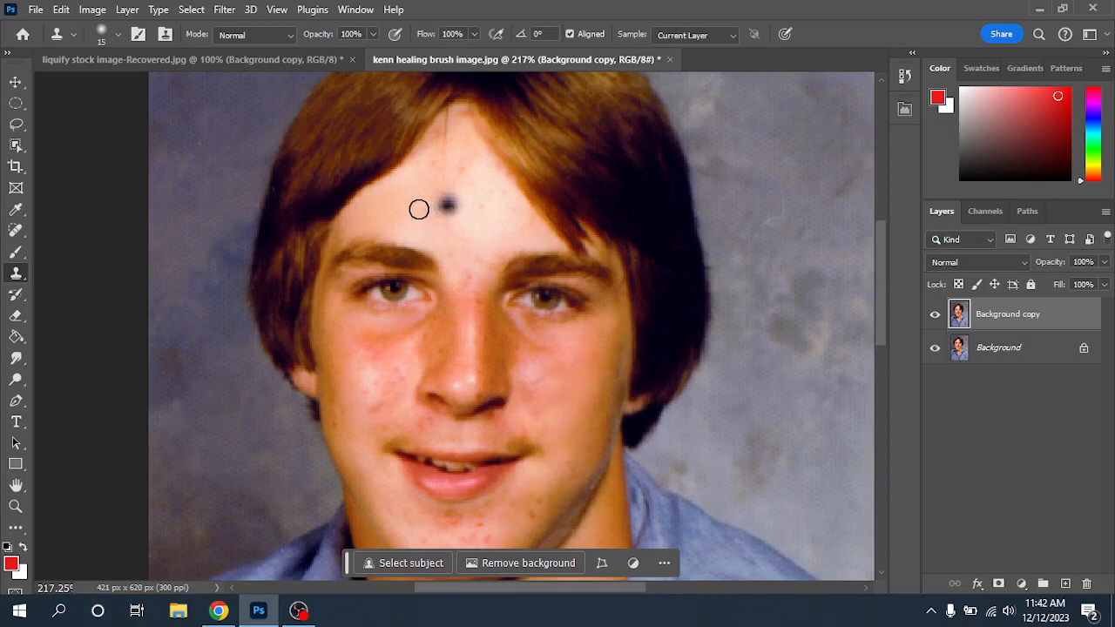
alt+click(388, 206)
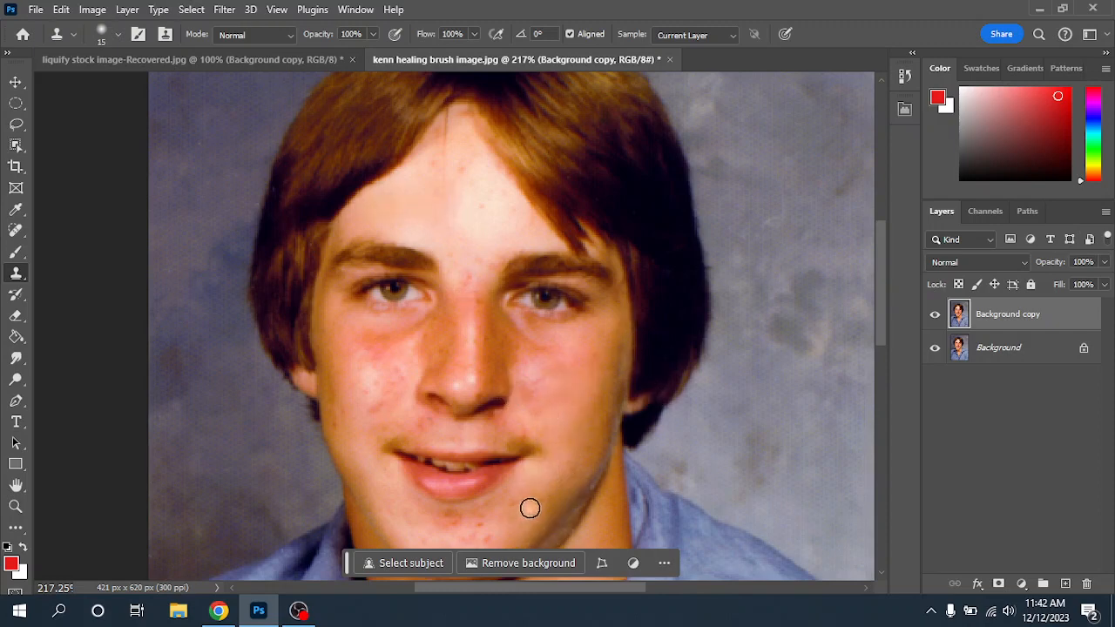
drag(542, 505, 522, 505)
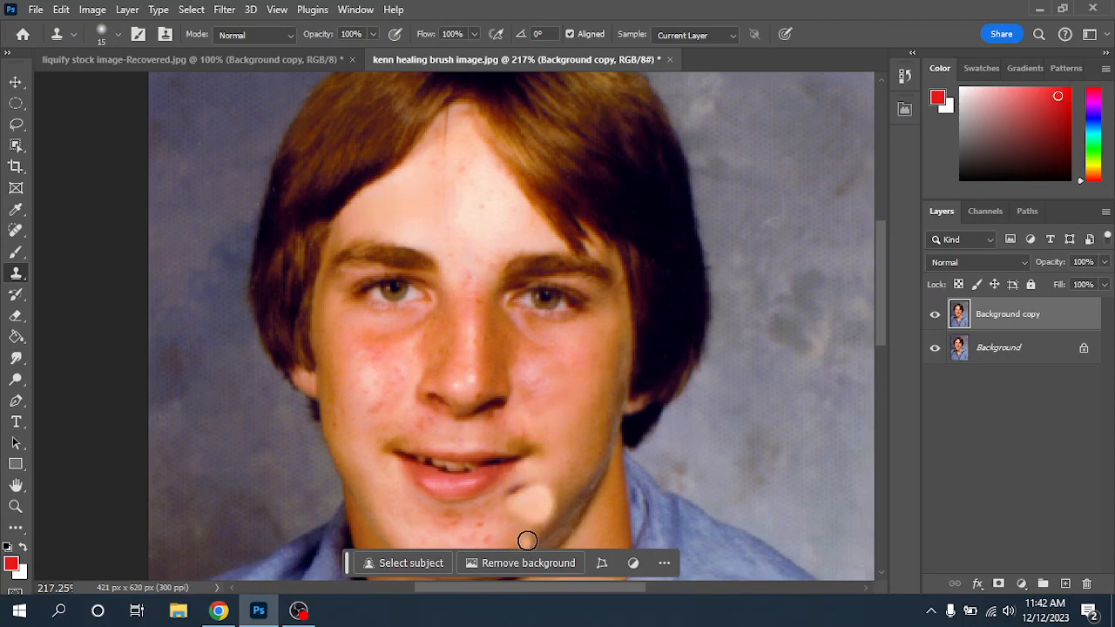
key(ctrl+z)
Switch to the Spot Healing Brush and heal the blemishes on the chin below the lower lip and beside it toward the jaw
scroll(575, 459, down, 2)
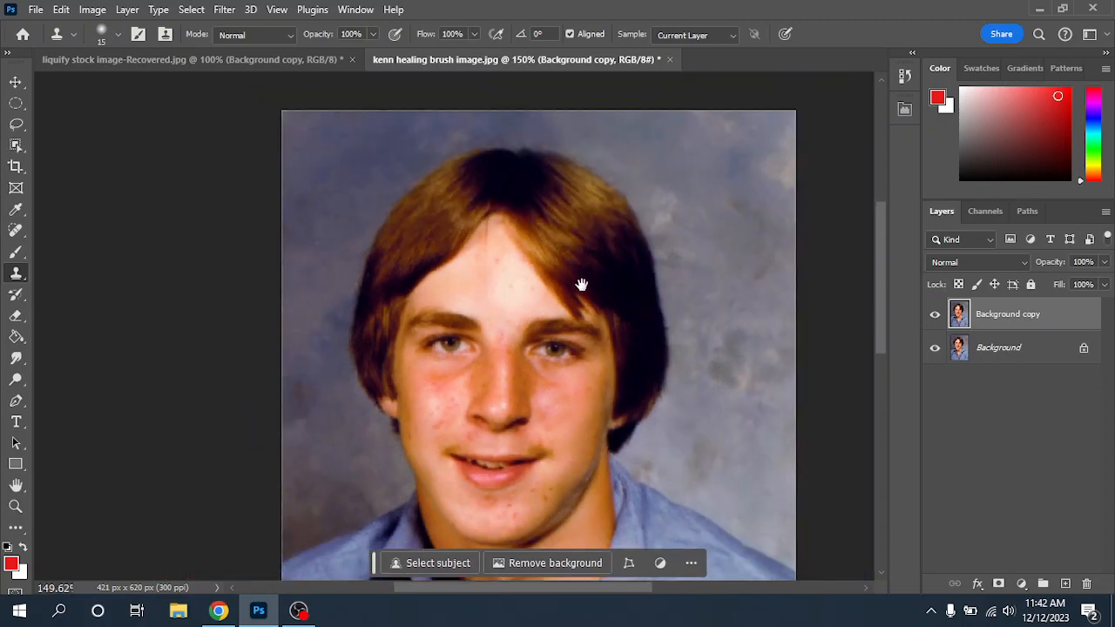
mouse_move(558, 437)
mouse_down()
mouse_move(540, 277)
mouse_move(555, 251)
mouse_move(569, 314)
mouse_up()
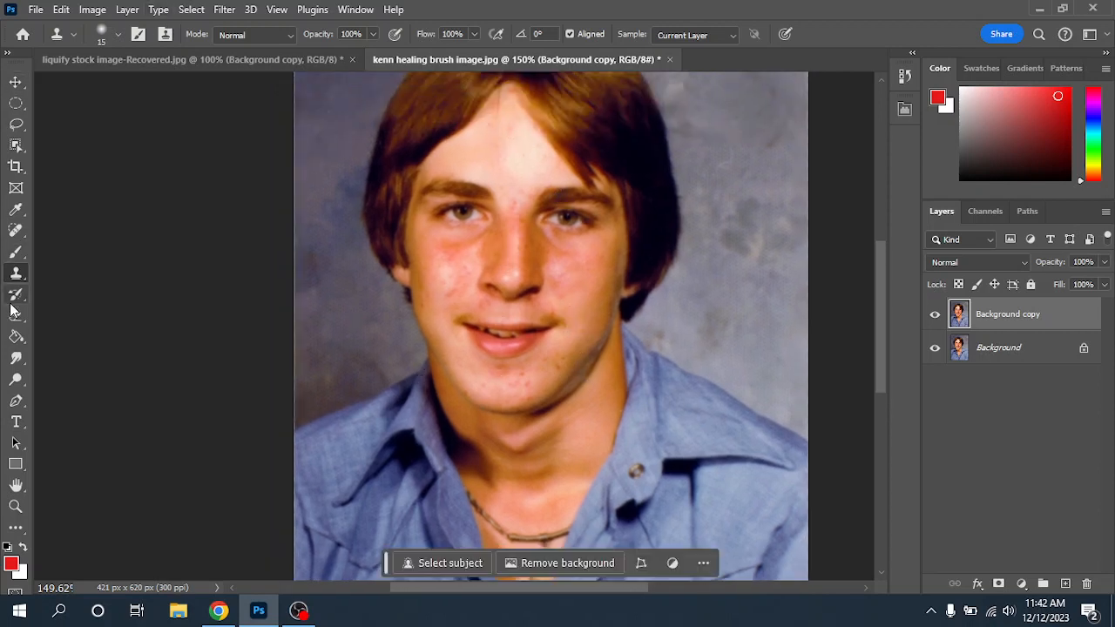
click(15, 233)
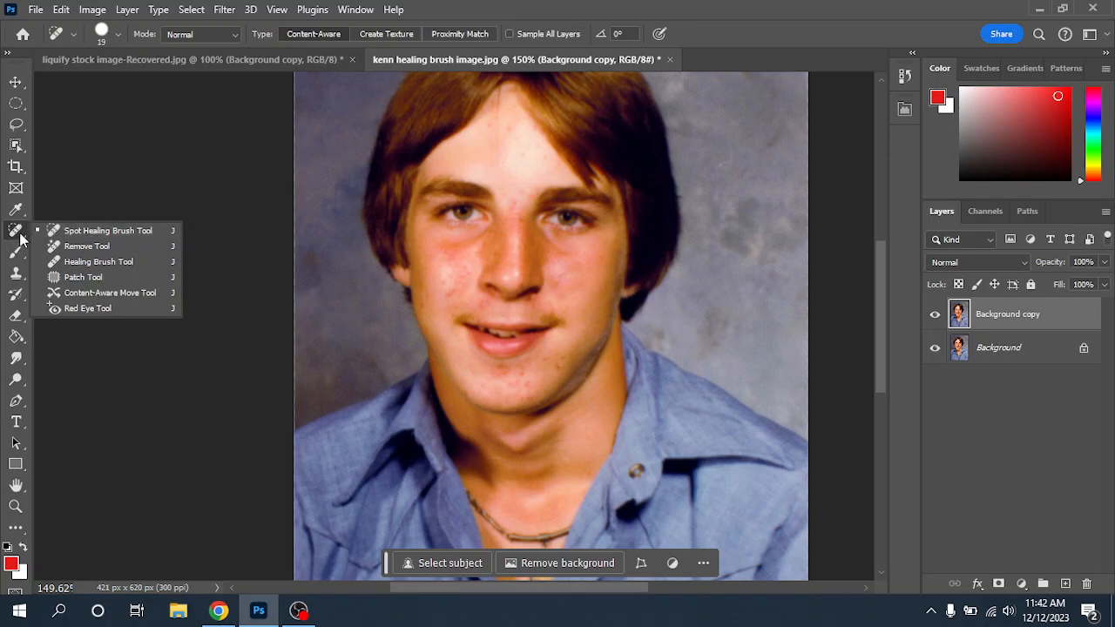
click(88, 233)
scroll(584, 266, up, 6)
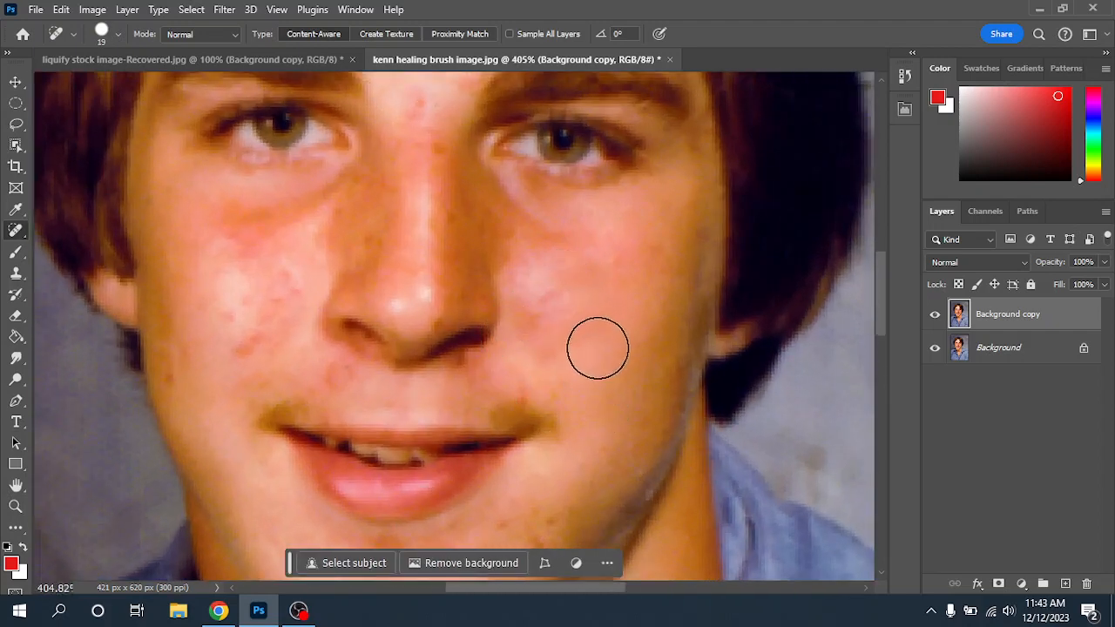
drag(568, 398, 579, 199)
scroll(488, 373, up, 5)
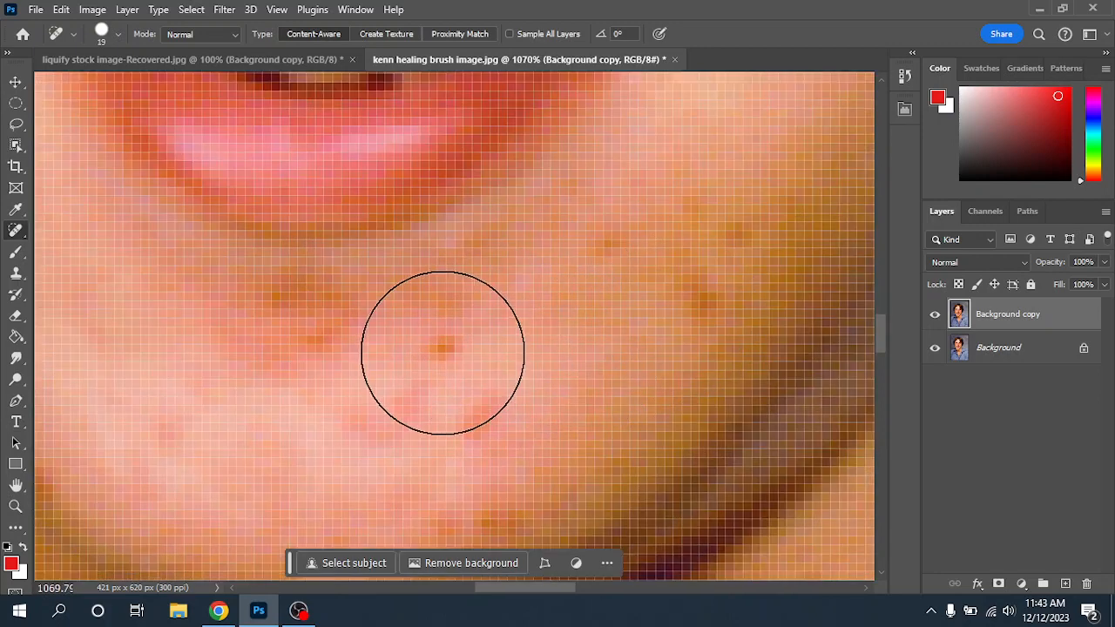
click(443, 353)
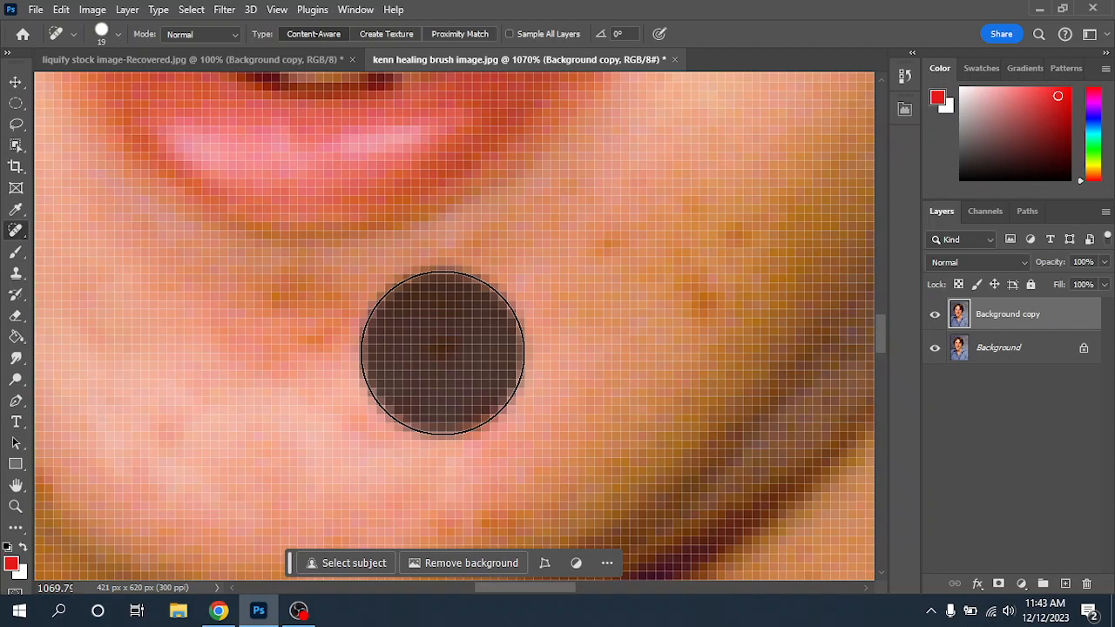
click(312, 329)
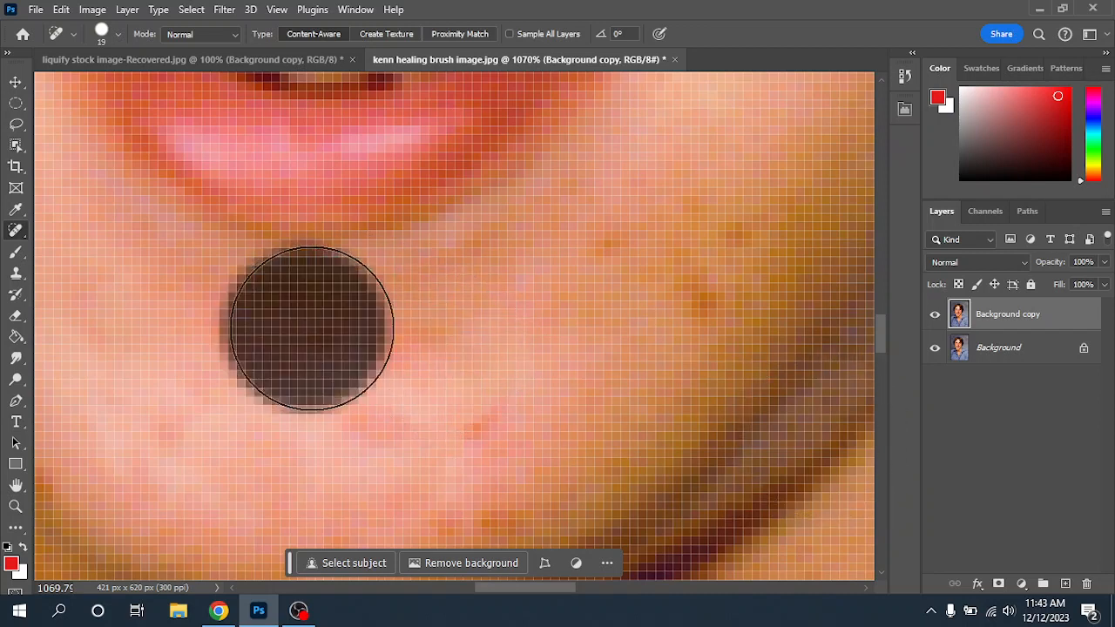
click(510, 413)
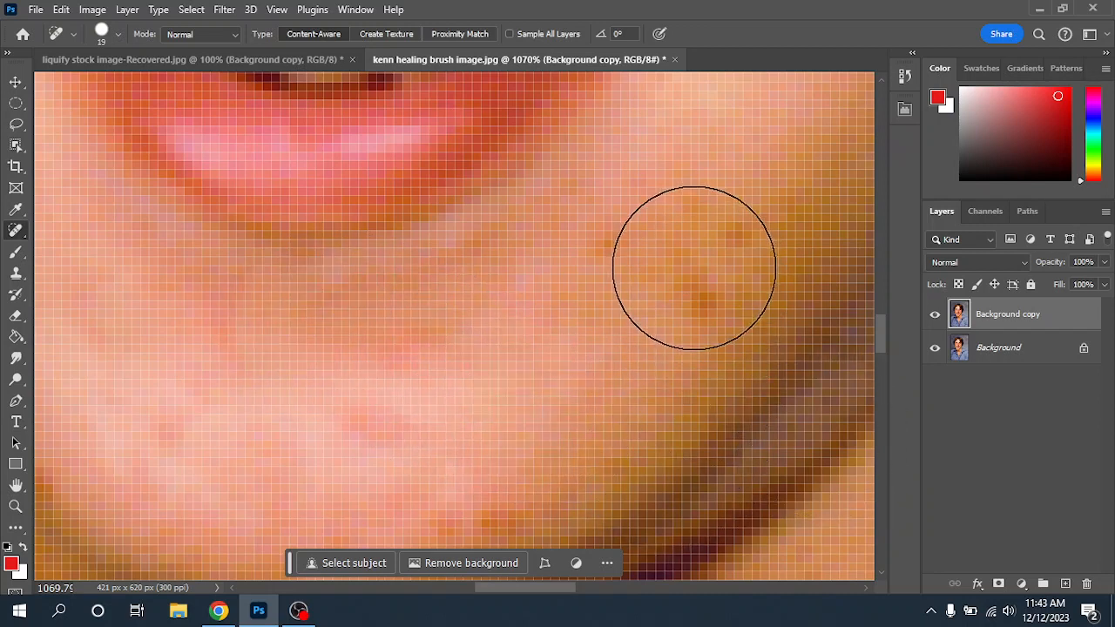
click(623, 259)
Heal the blemishes on the cheek at the picture's left, from the jaw edge up toward the nose
scroll(566, 399, down, 1)
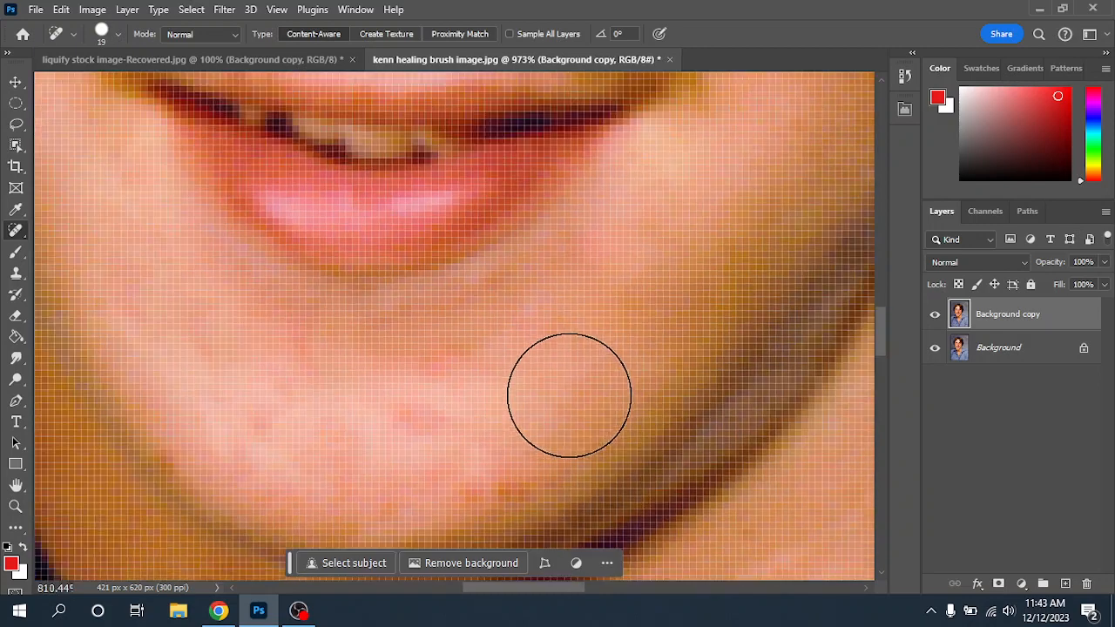
scroll(569, 395, down, 5)
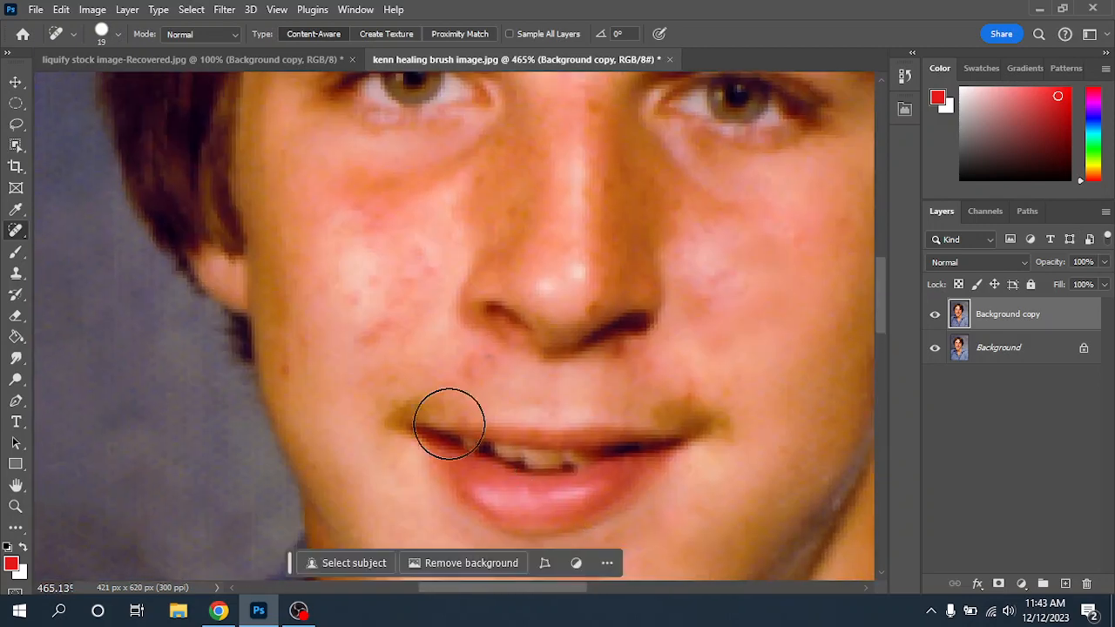
click(299, 369)
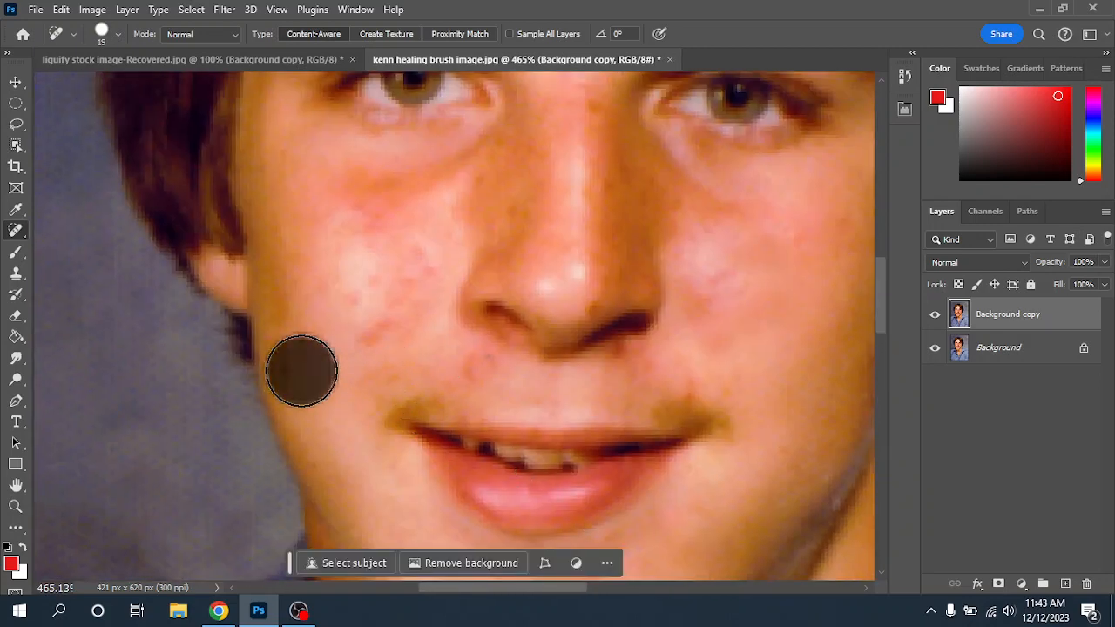
click(384, 337)
click(357, 287)
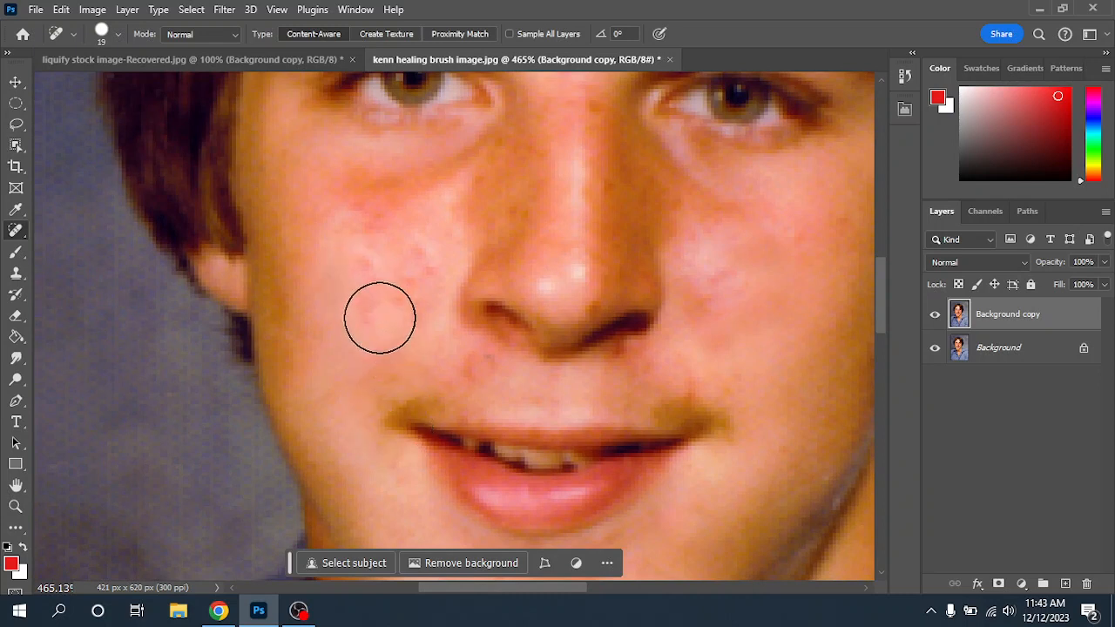
click(407, 286)
click(378, 265)
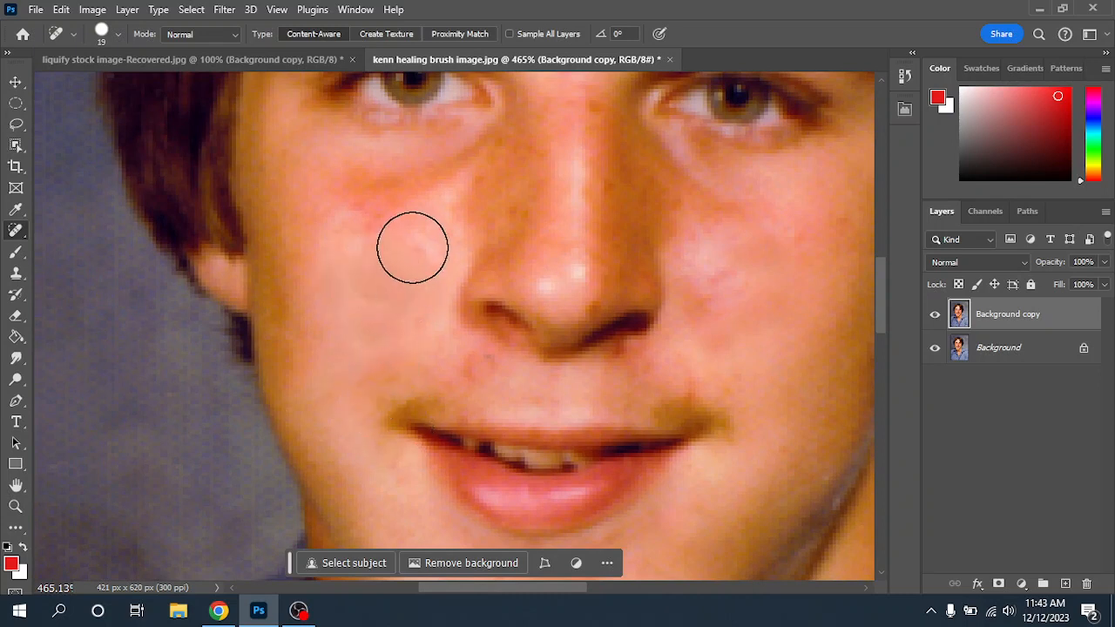
click(412, 247)
Heal the small red spots across the middle of the forehead with the Spot Healing Brush
mouse_move(698, 308)
mouse_down()
mouse_move(685, 191)
mouse_move(669, 377)
mouse_move(672, 500)
mouse_move(687, 525)
mouse_up()
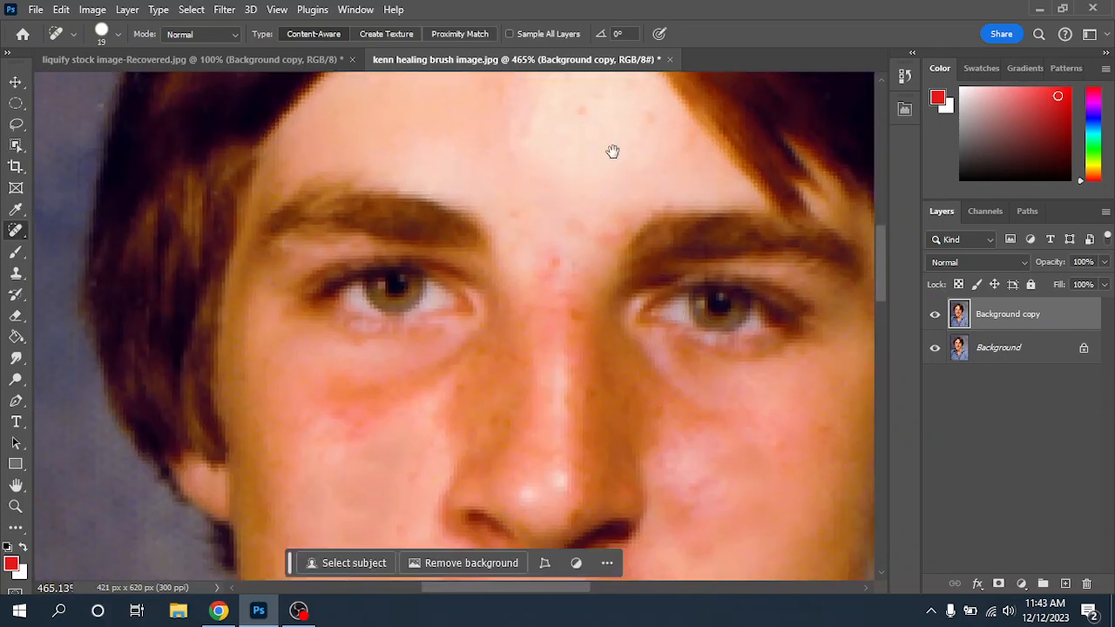
drag(588, 208, 541, 357)
scroll(559, 275, up, 3)
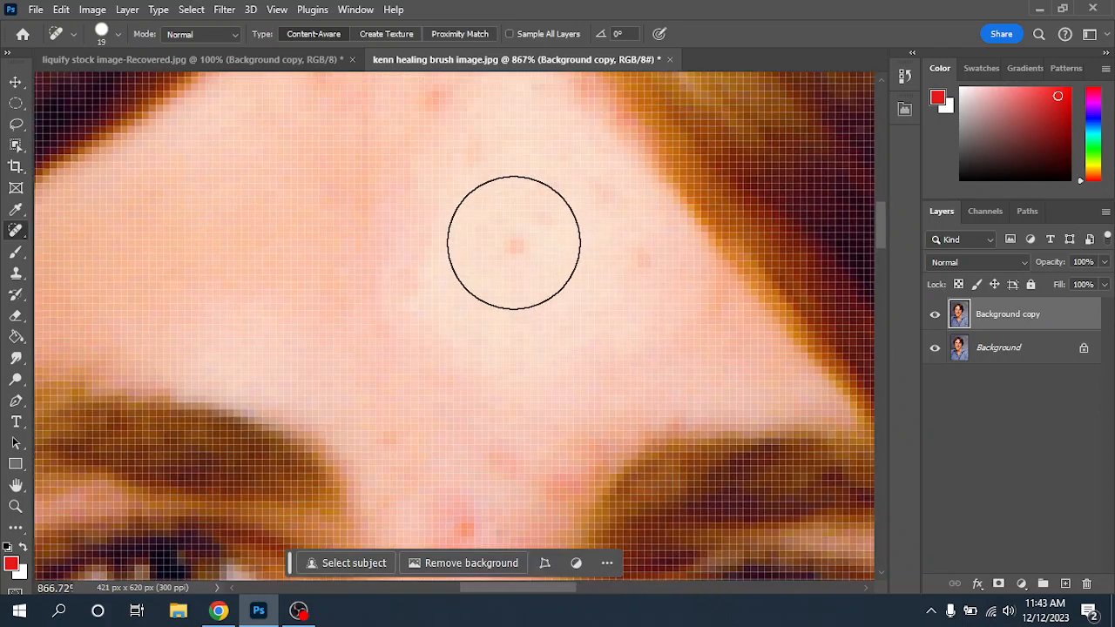
click(513, 251)
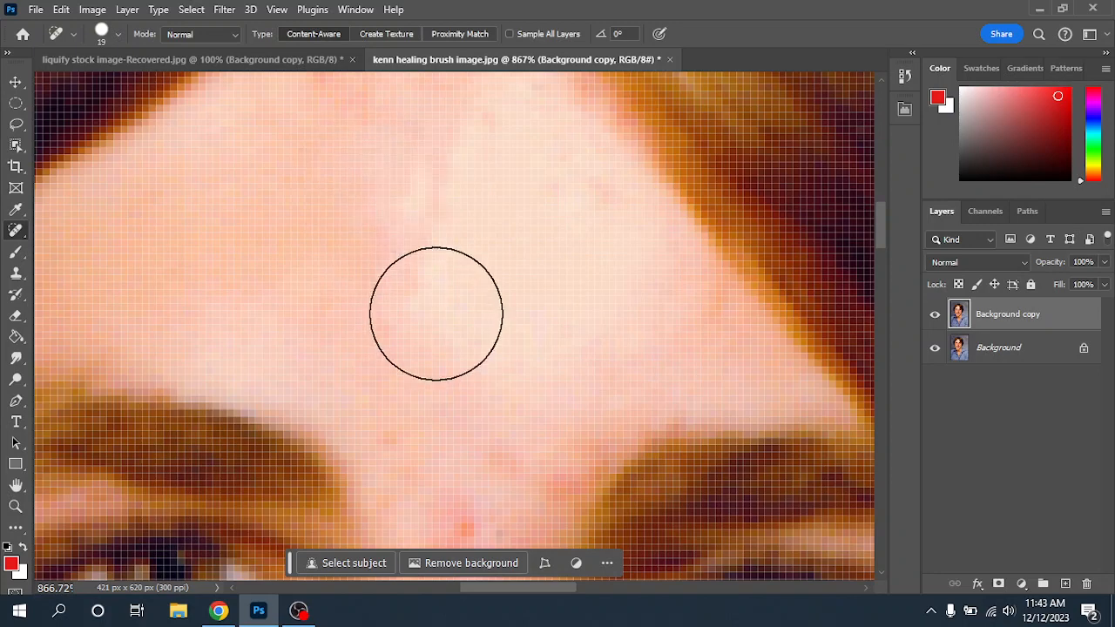
Try spot healing over the inner eye corner and the whole eye and eyebrow at the picture's left, and undo the strokes
scroll(540, 378, down, 5)
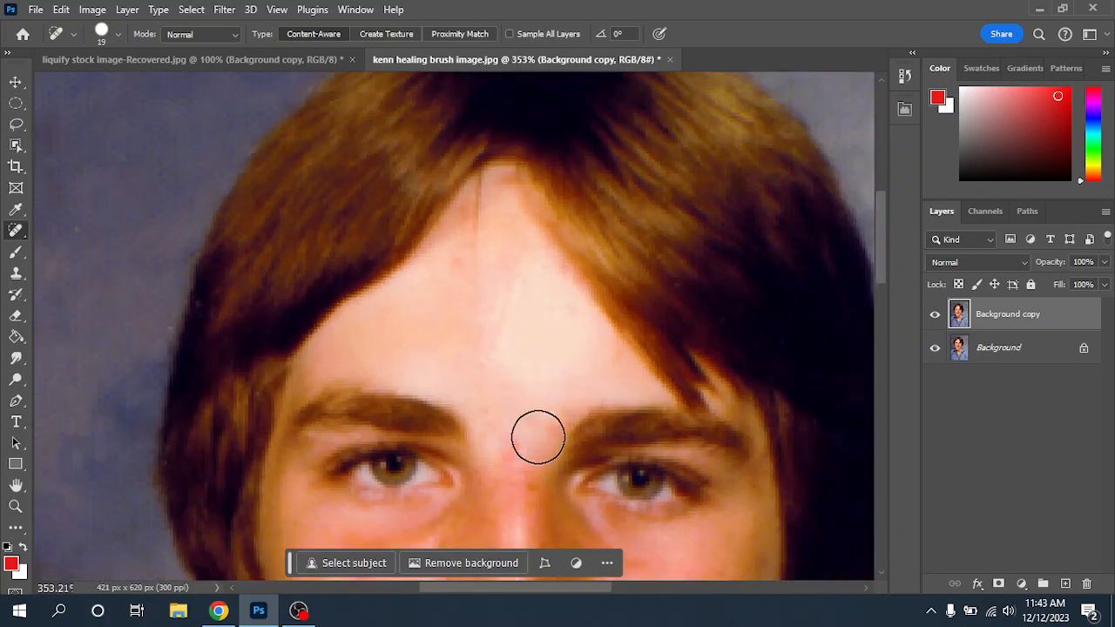
mouse_move(448, 450)
mouse_down()
mouse_move(471, 499)
mouse_move(516, 494)
mouse_up()
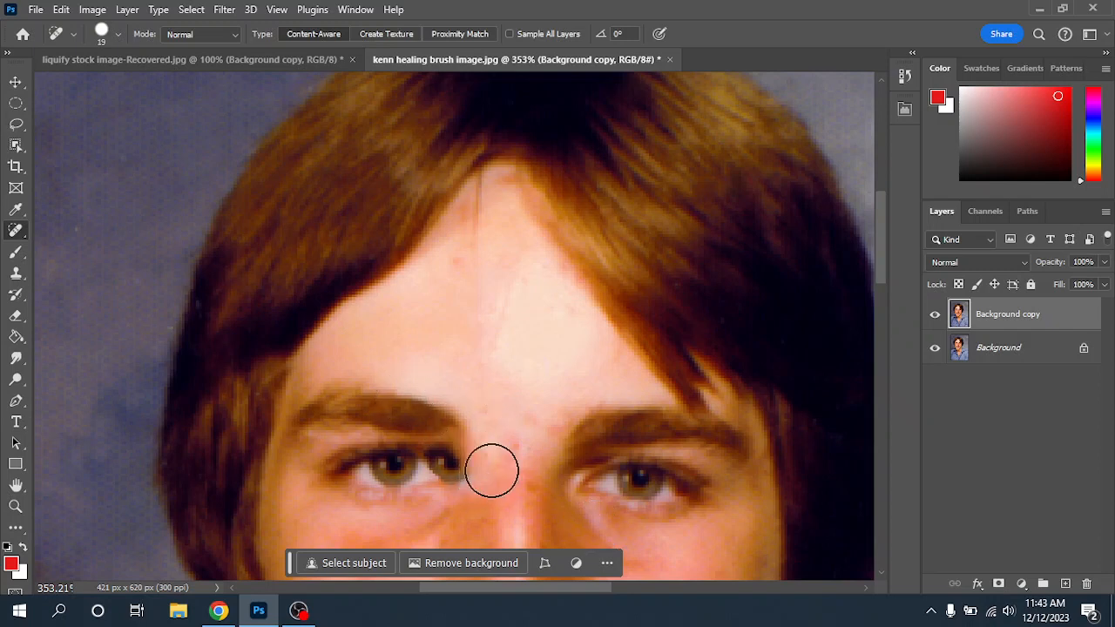
mouse_move(445, 443)
mouse_down()
mouse_move(471, 461)
mouse_move(479, 493)
mouse_up()
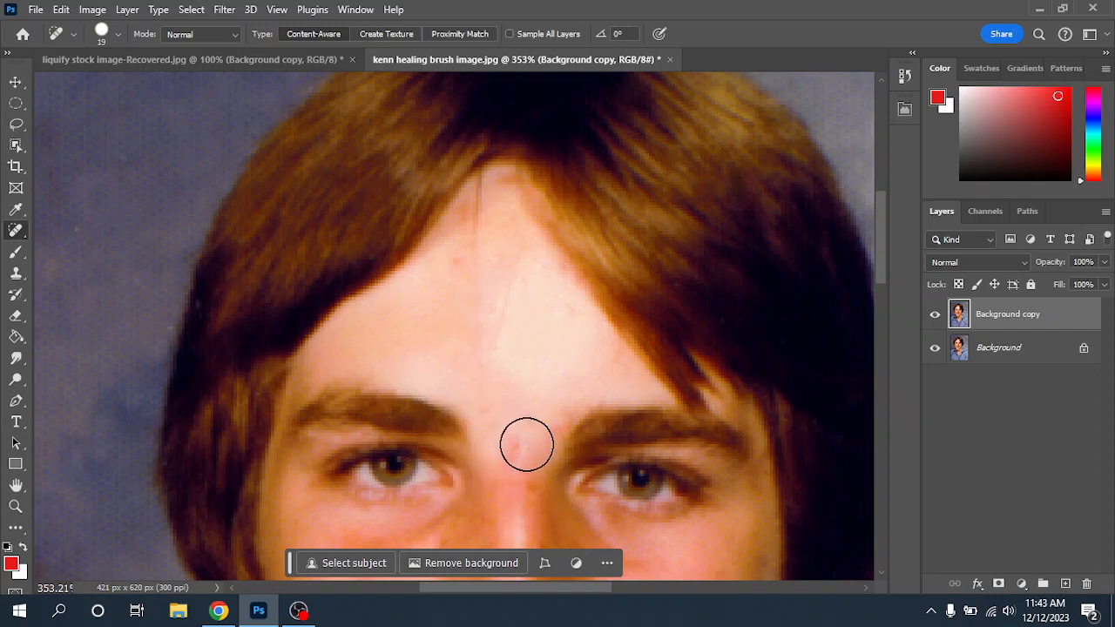
scroll(524, 453, down, 3)
drag(525, 455, 494, 324)
click(439, 342)
mouse_move(427, 323)
mouse_down()
mouse_move(368, 304)
mouse_move(417, 309)
mouse_move(399, 350)
mouse_move(427, 378)
mouse_move(352, 305)
mouse_move(357, 378)
mouse_move(385, 392)
mouse_up()
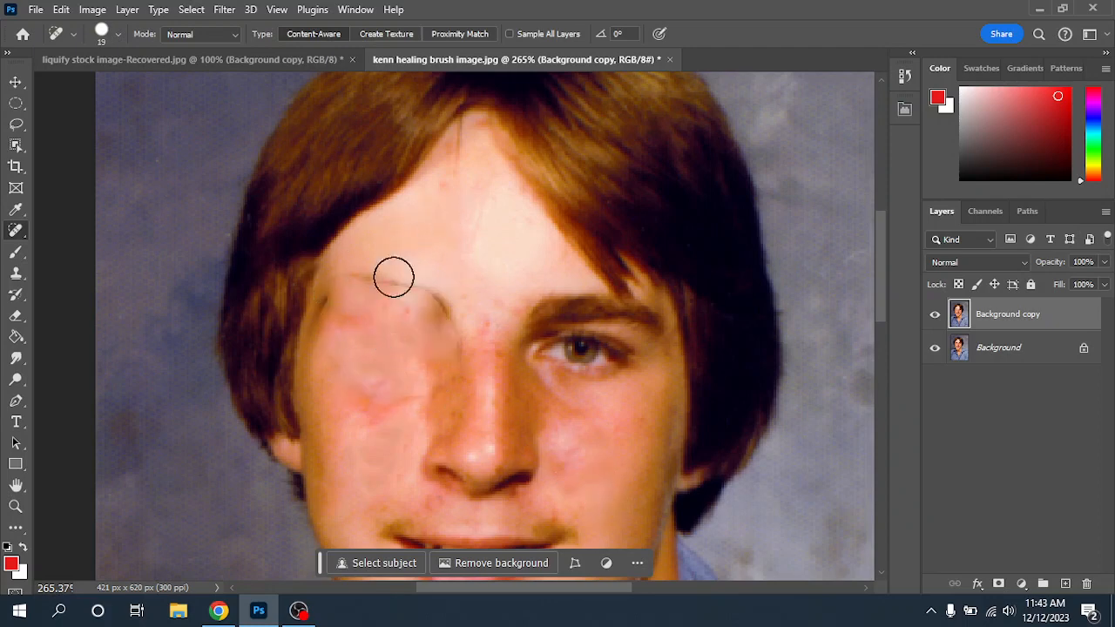
key(ctrl+z)
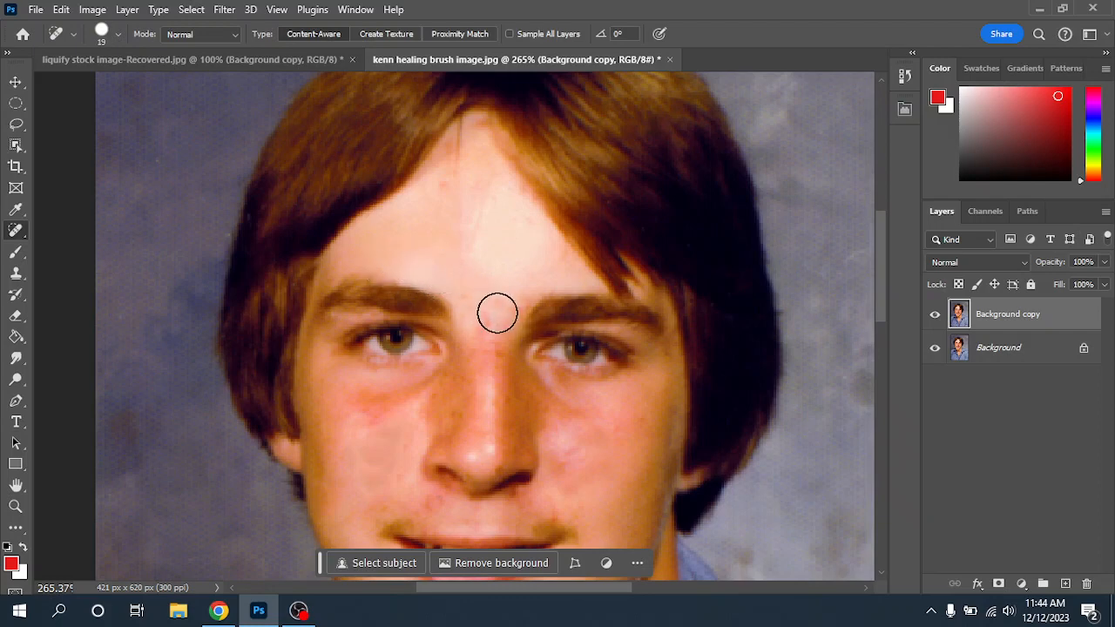
Try spot healing where the eyebrow's inner end meets the forehead skin, and undo the change to the eyebrow
mouse_move(443, 300)
mouse_down()
mouse_move(445, 284)
mouse_move(458, 296)
mouse_move(417, 277)
mouse_move(430, 277)
mouse_up()
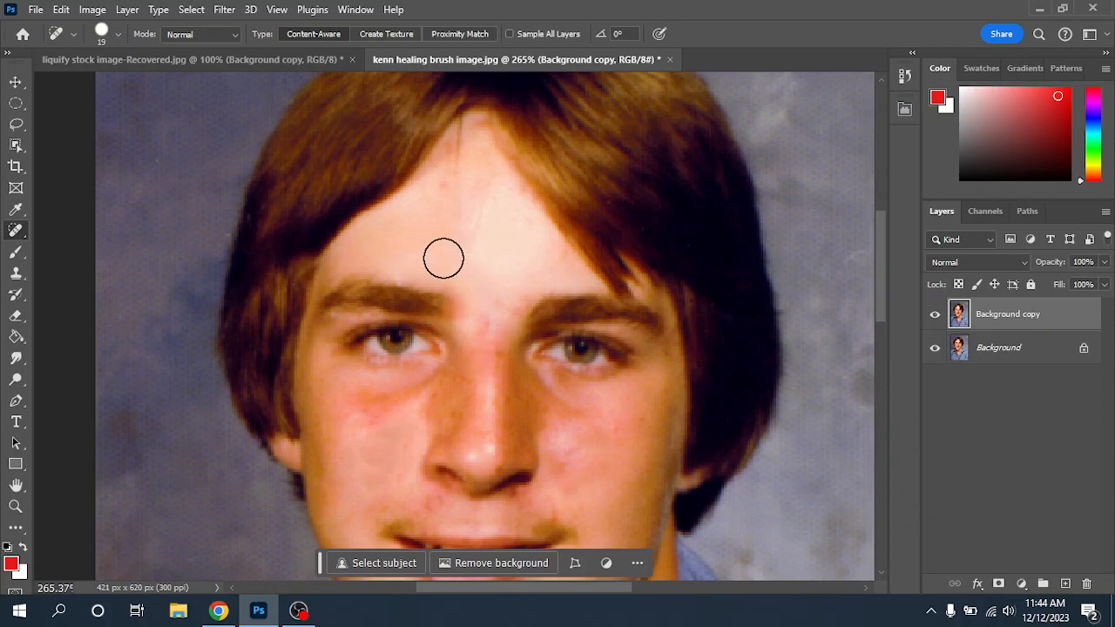
drag(391, 324, 390, 324)
drag(395, 304, 395, 304)
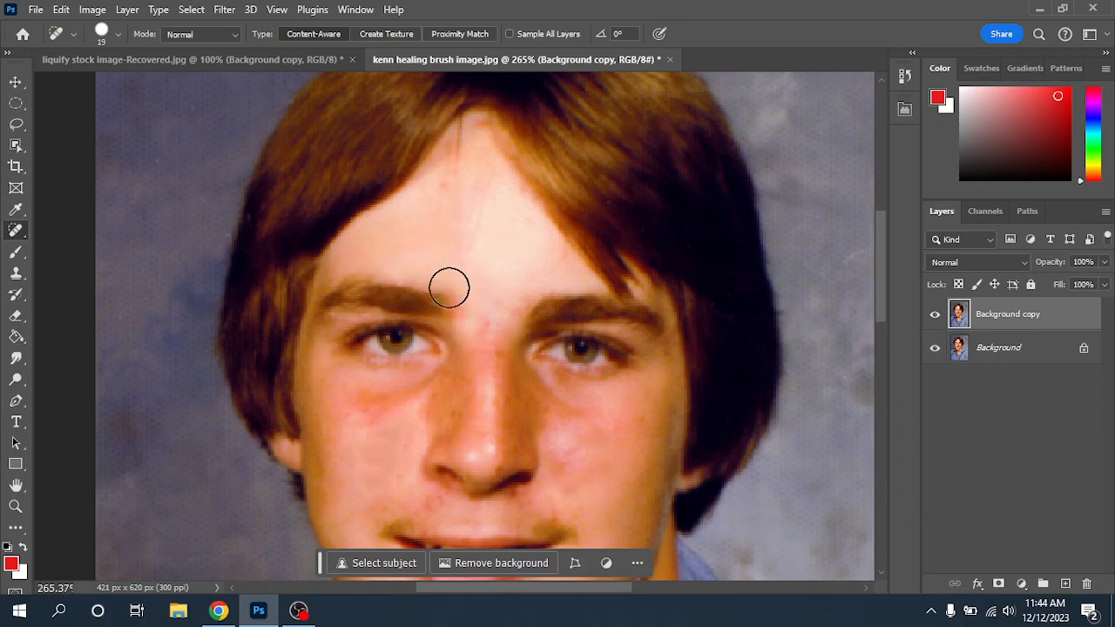
drag(470, 309, 488, 327)
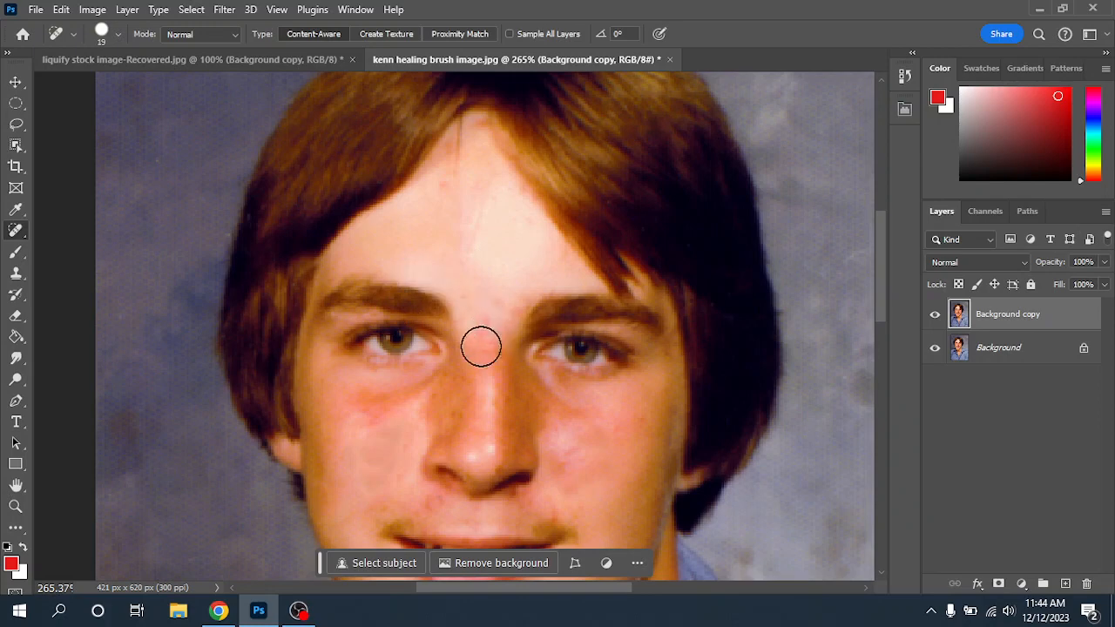
Try spot healing over the moustache shadow at the mouth corner on the picture's left, and undo the strokes
scroll(436, 319, down, 3)
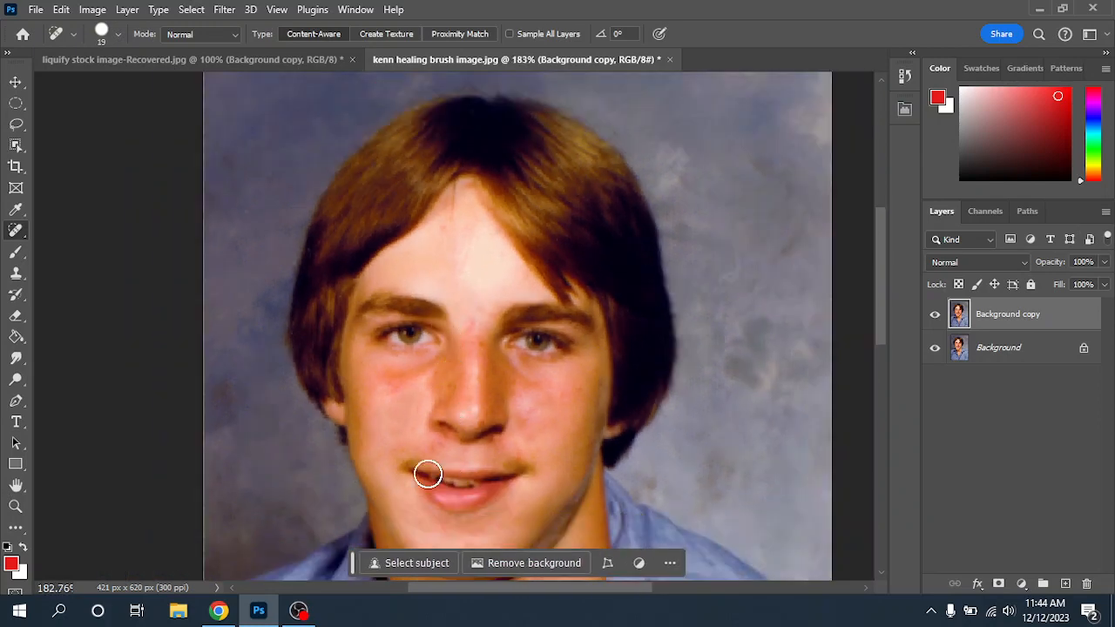
scroll(428, 474, up, 4)
drag(433, 458, 383, 488)
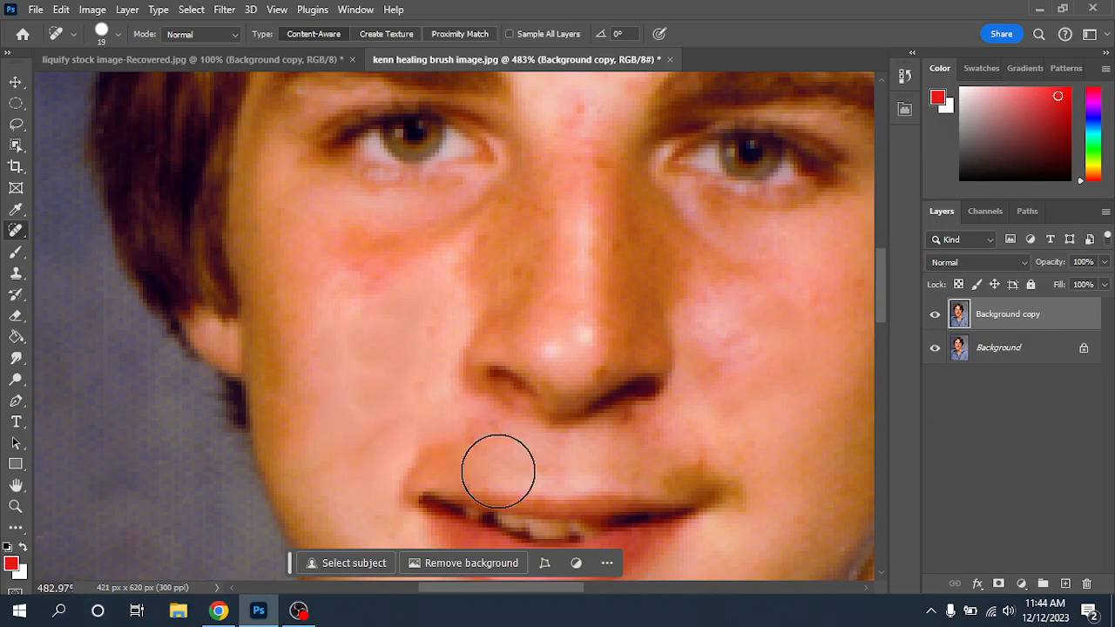
drag(422, 468, 430, 458)
Heal the red spots between the eyebrows at the top of the nose
scroll(762, 459, down, 3)
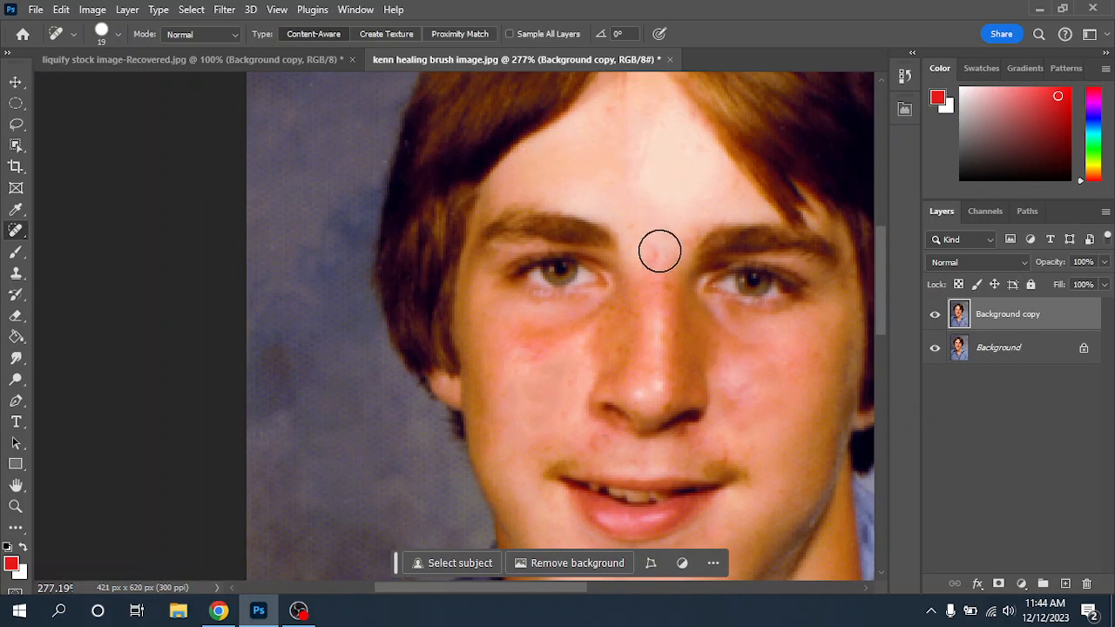
click(659, 251)
click(659, 265)
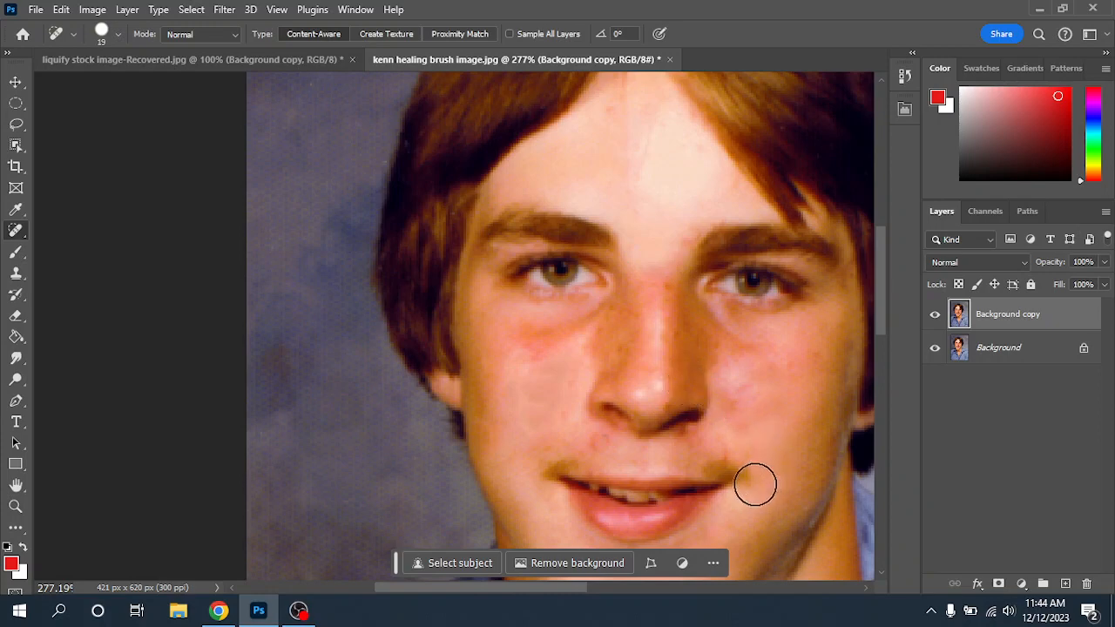
Heal the spot above the upper lip and the remaining blemishes along the lower chin
scroll(650, 297, down, 4)
scroll(650, 296, right, 2)
click(523, 263)
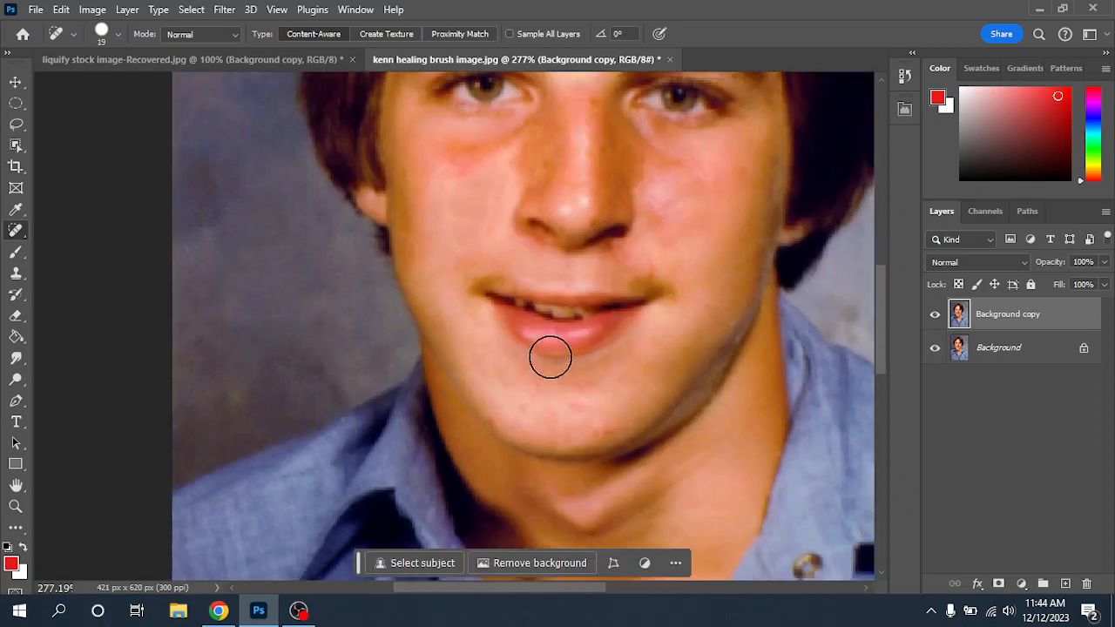
click(608, 415)
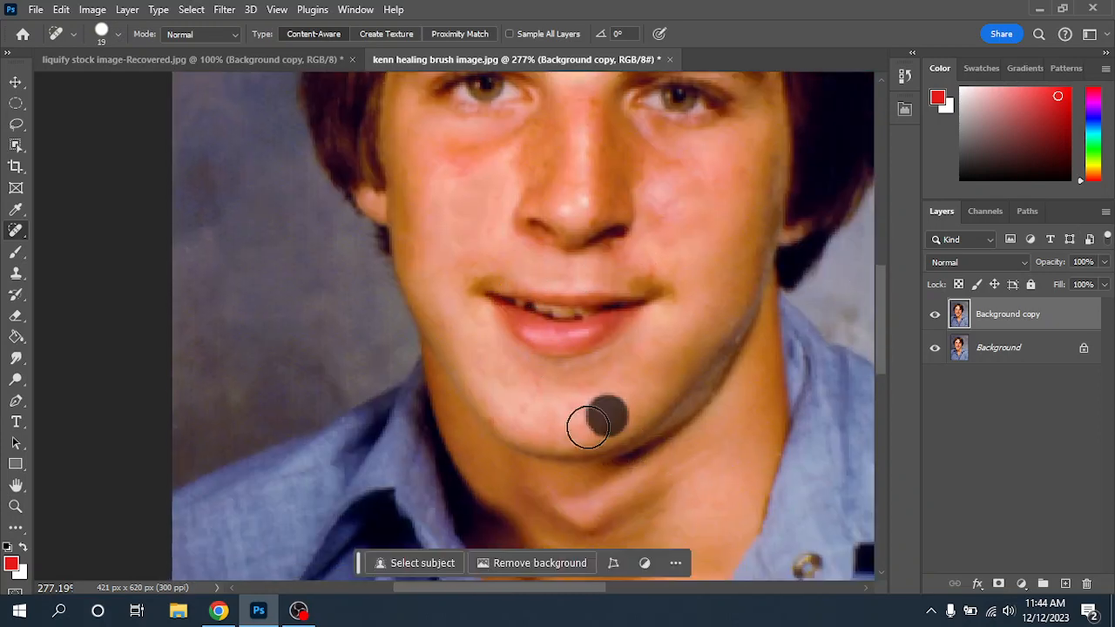
click(587, 421)
click(533, 415)
click(503, 409)
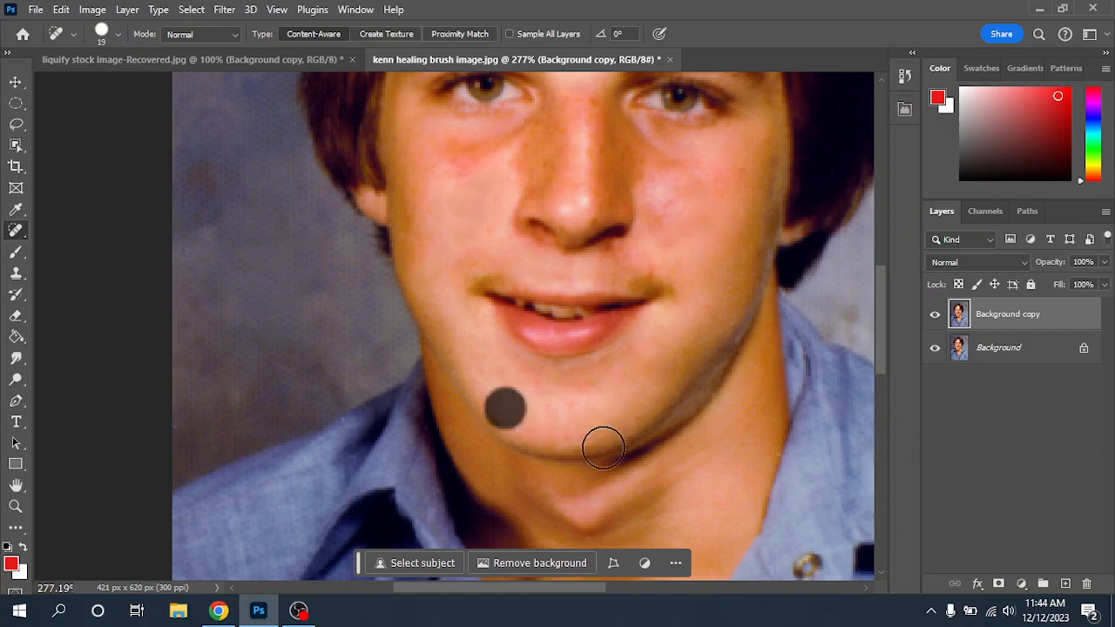
Switch to the Healing Brush, sample clear forehead skin, and heal the moustache shadow at the mouth corner on the picture's right
click(654, 267)
click(629, 267)
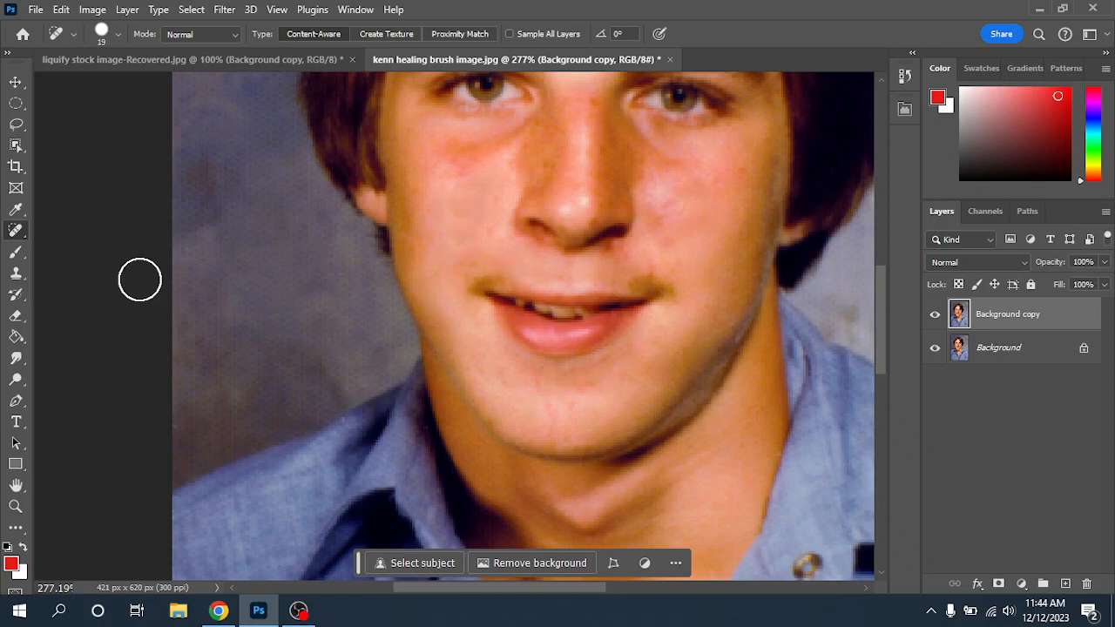
right_click(18, 234)
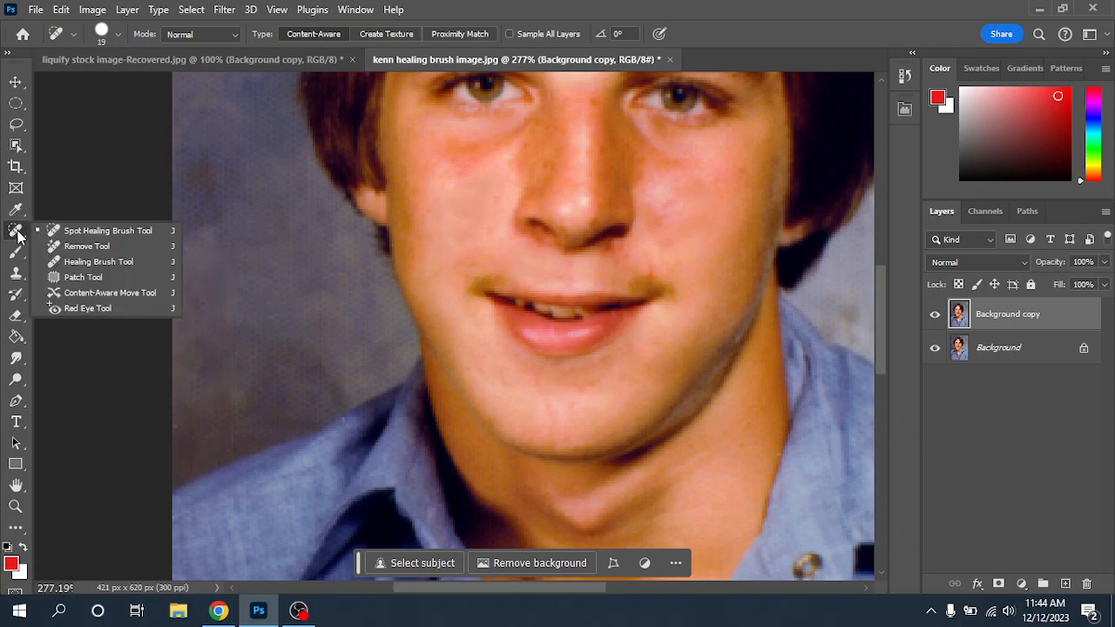
click(90, 264)
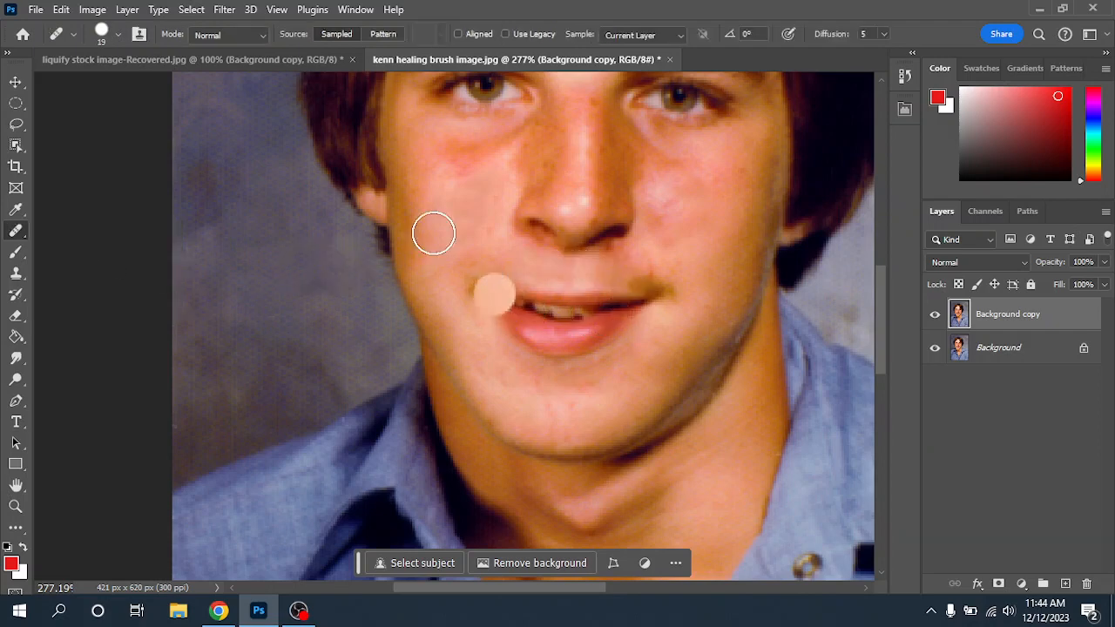
scroll(533, 272, down, 5)
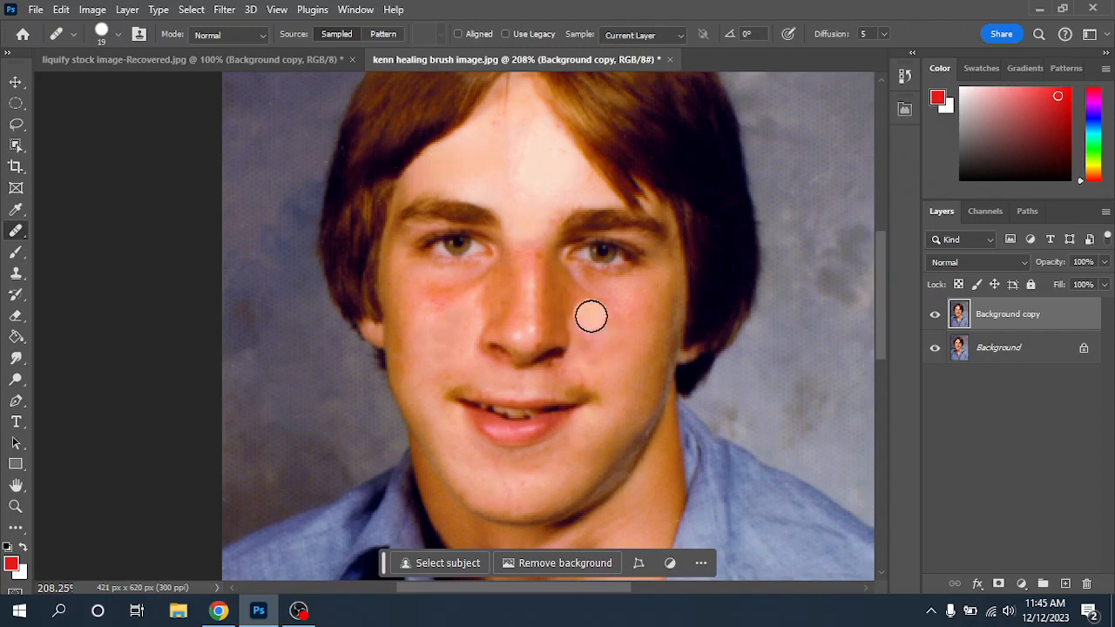
mouse_move(590, 360)
mouse_down()
mouse_move(653, 378)
mouse_move(588, 372)
mouse_up()
alt+click(455, 165)
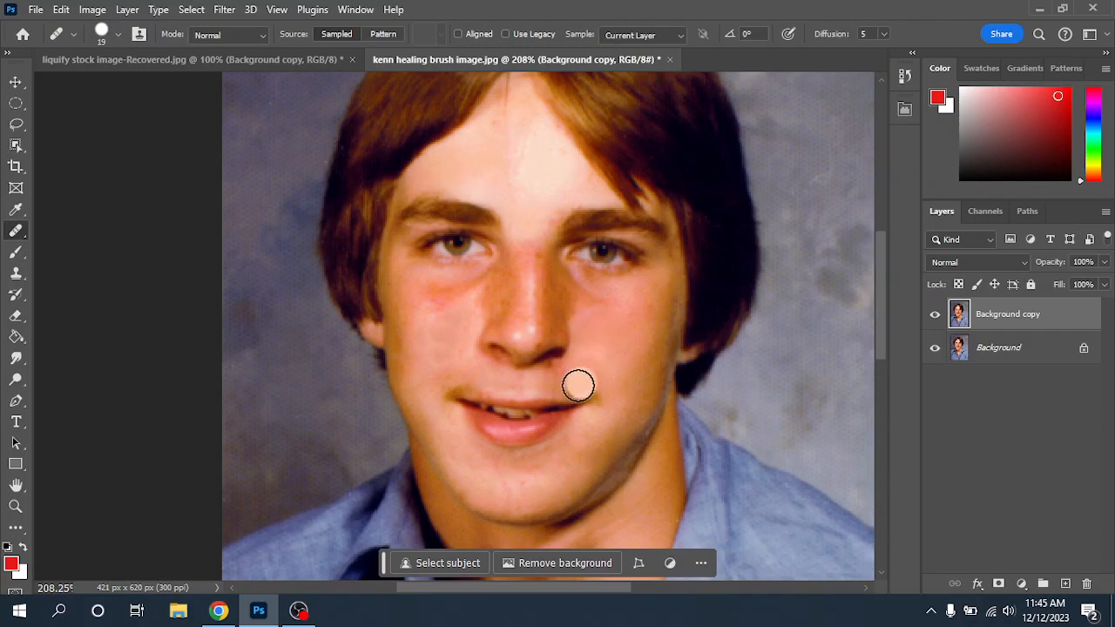
mouse_move(572, 386)
mouse_down()
mouse_move(587, 386)
mouse_move(657, 508)
mouse_up()
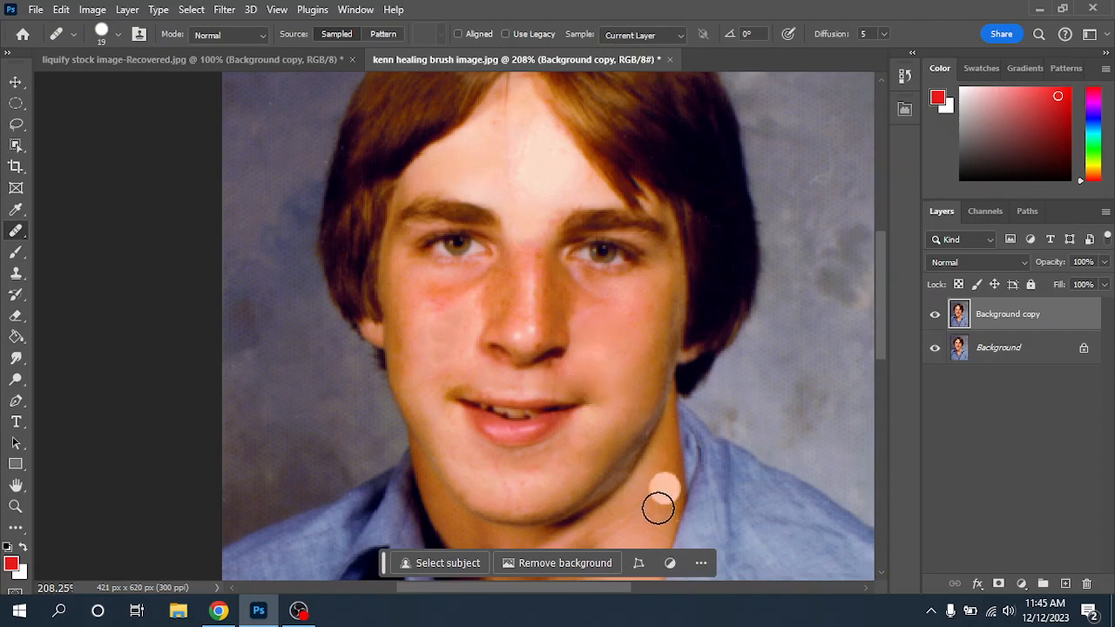
Sample the forehead skin again, heal the moustache shadow at the mouth corner on the picture's left, and touch up the opposite corner
alt+click(471, 157)
drag(462, 381, 455, 384)
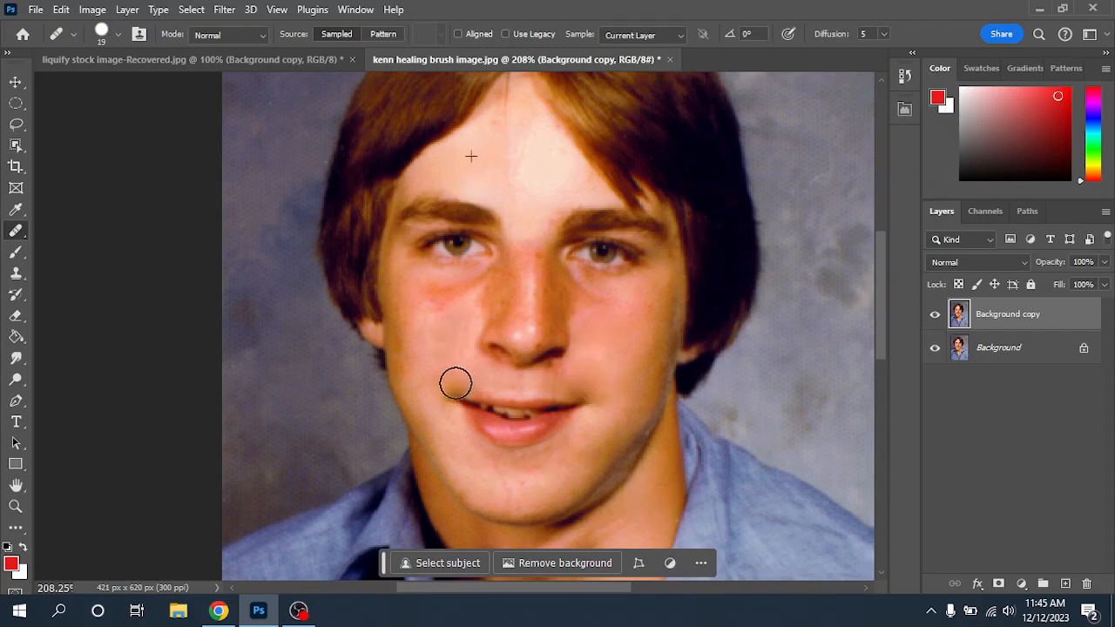
click(450, 389)
click(590, 393)
click(601, 393)
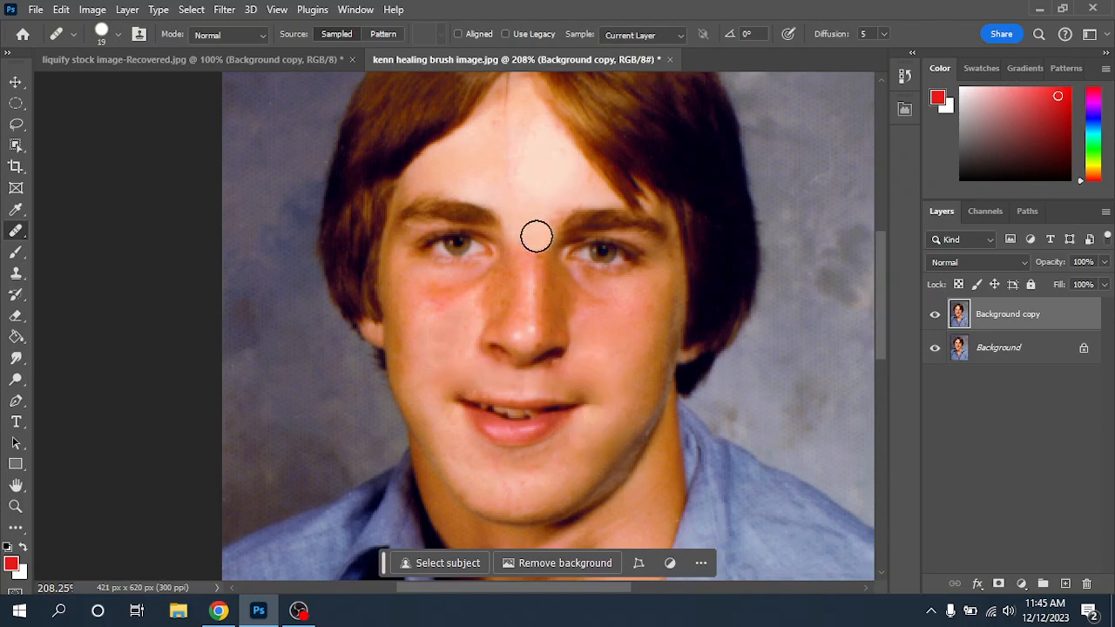
click(461, 219)
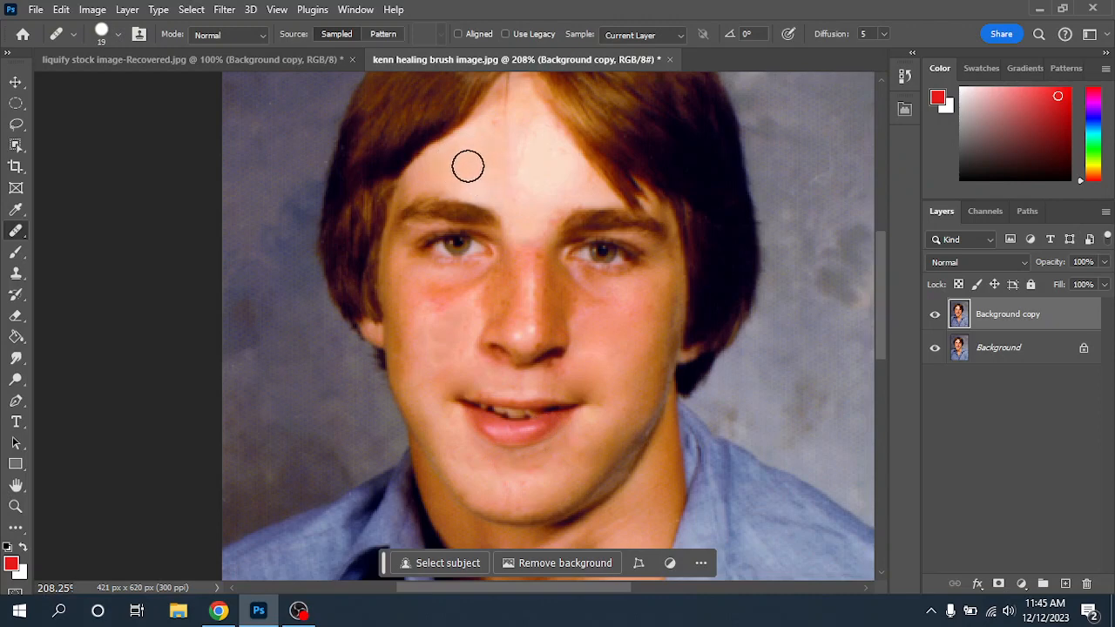
click(489, 404)
click(520, 451)
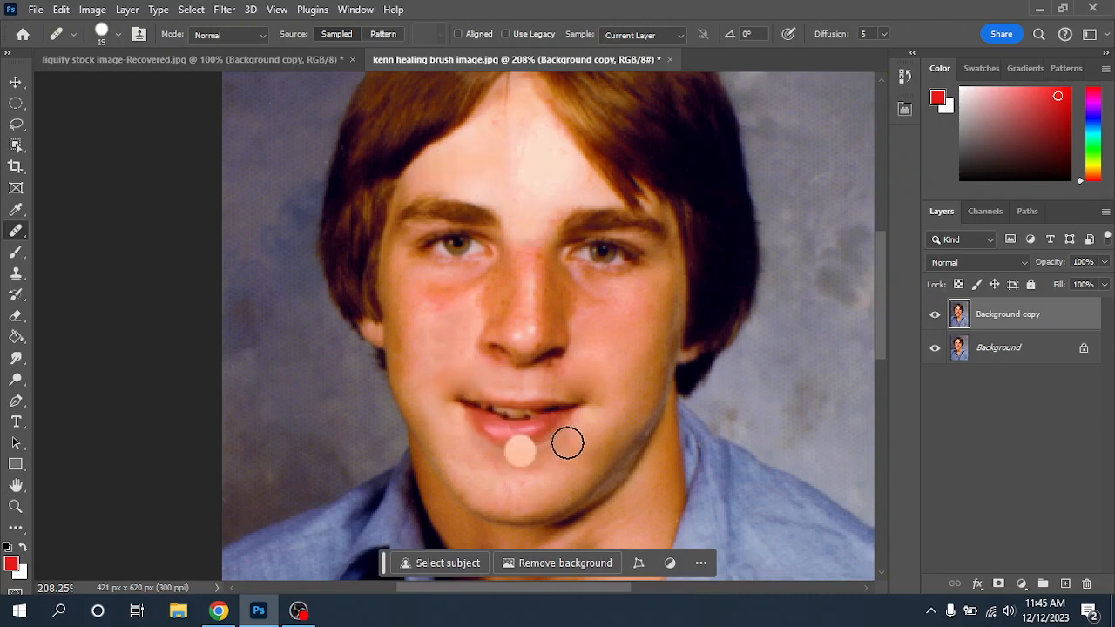
click(603, 385)
click(543, 466)
click(442, 456)
click(489, 452)
click(604, 391)
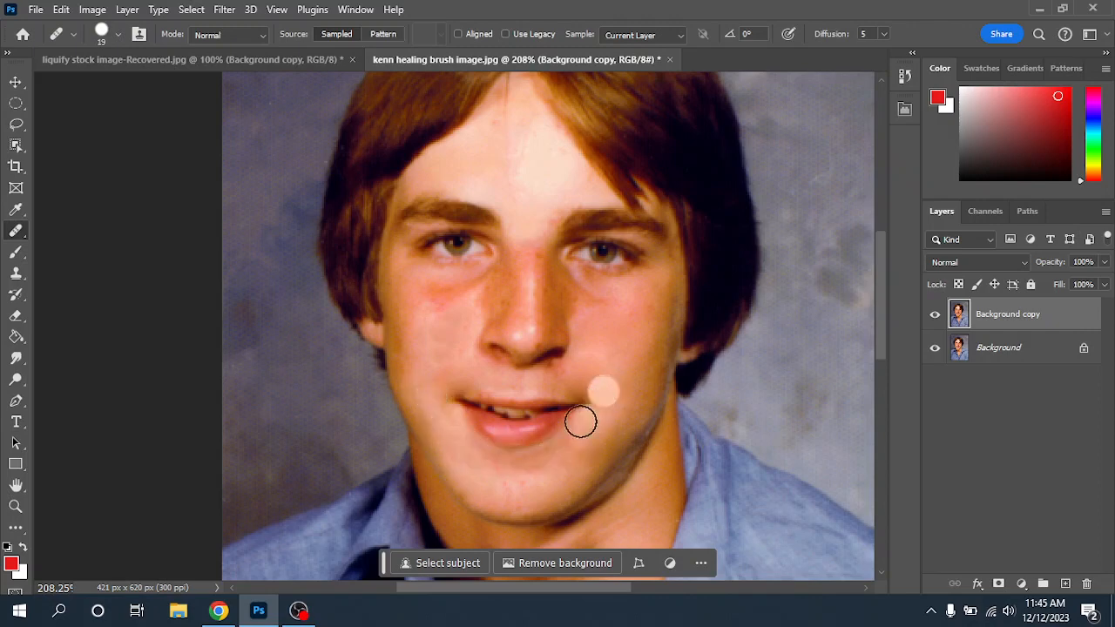
click(549, 446)
click(461, 438)
click(445, 376)
click(467, 421)
click(537, 463)
click(639, 425)
click(635, 402)
click(650, 379)
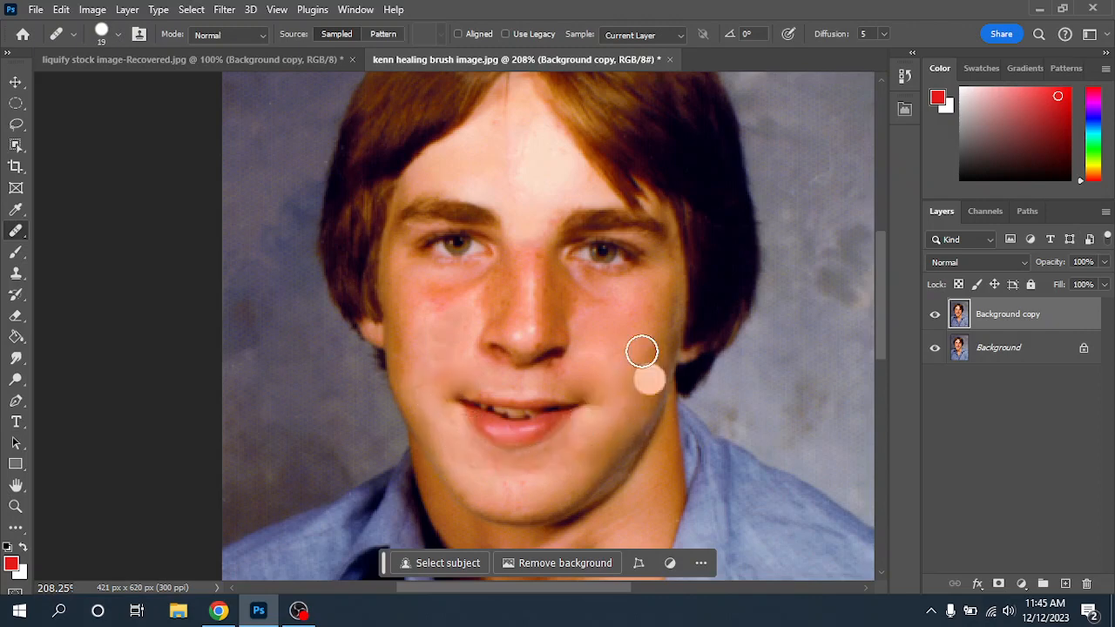
scroll(723, 394, down, 2)
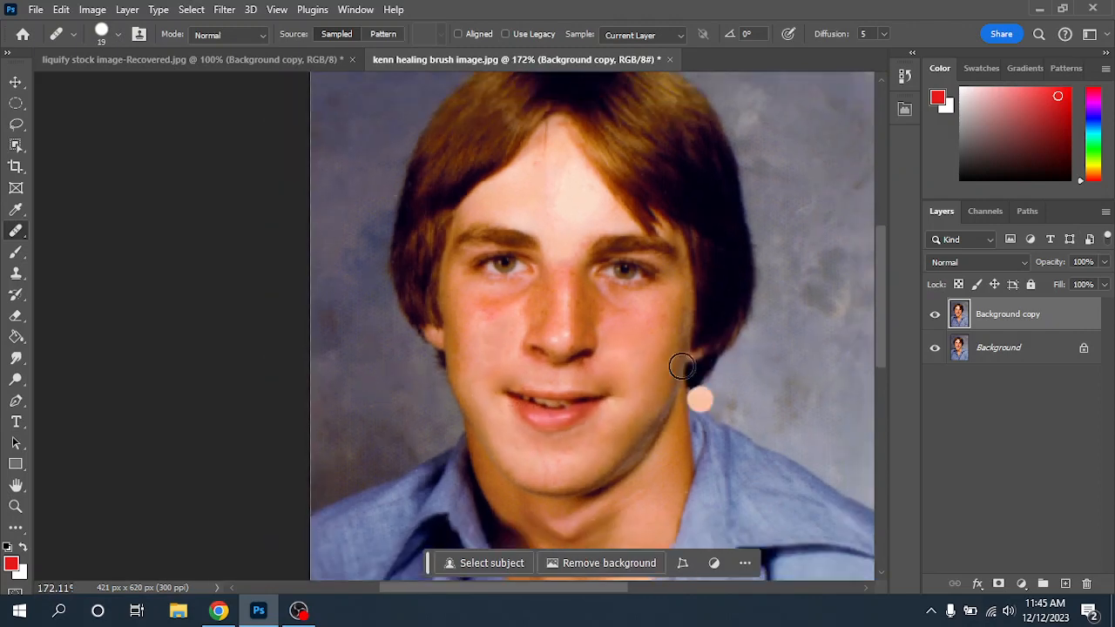
click(645, 287)
click(597, 256)
Try painting sampled forehead skin over the hair beside the forehead with the Healing Brush, and undo the strokes
click(567, 186)
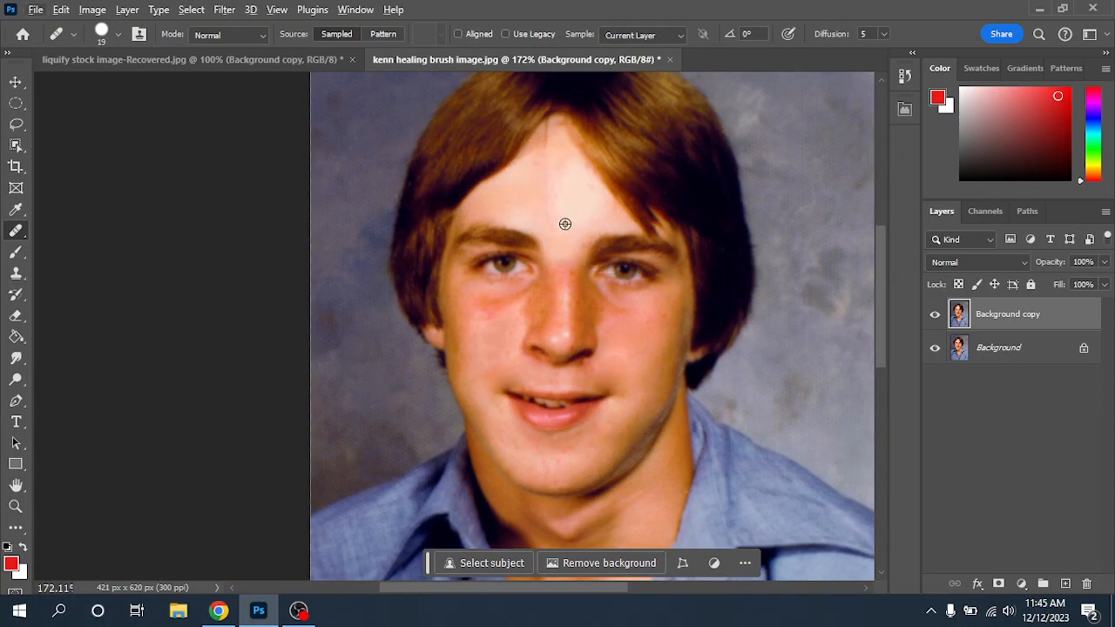
scroll(566, 224, up, 1)
click(456, 148)
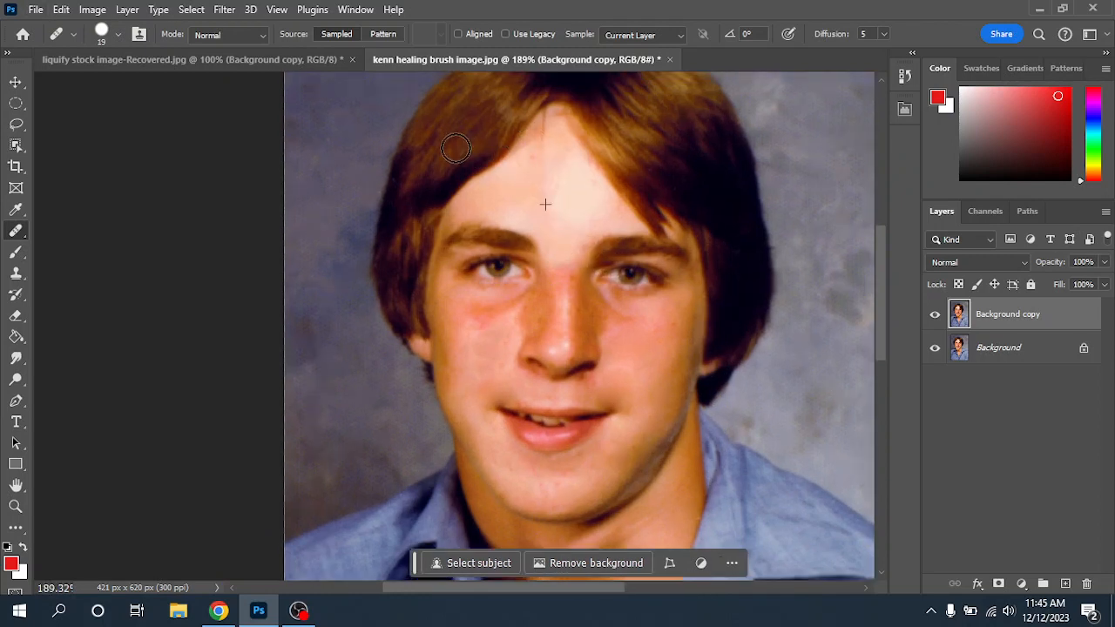
drag(481, 150, 469, 151)
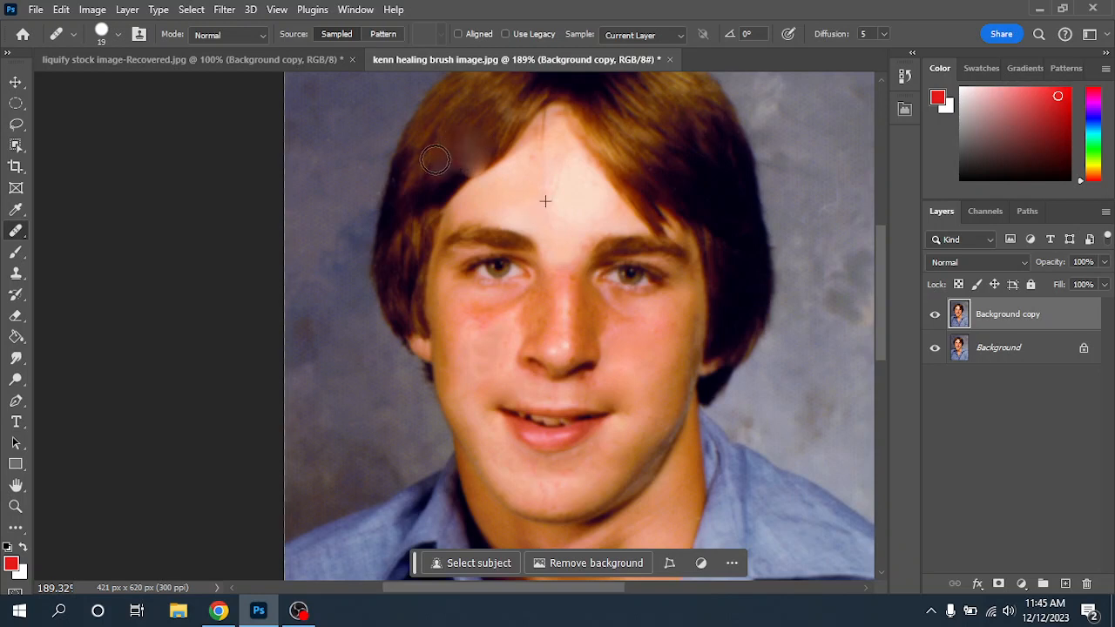
mouse_move(485, 168)
mouse_down()
mouse_move(498, 129)
mouse_move(500, 155)
mouse_up()
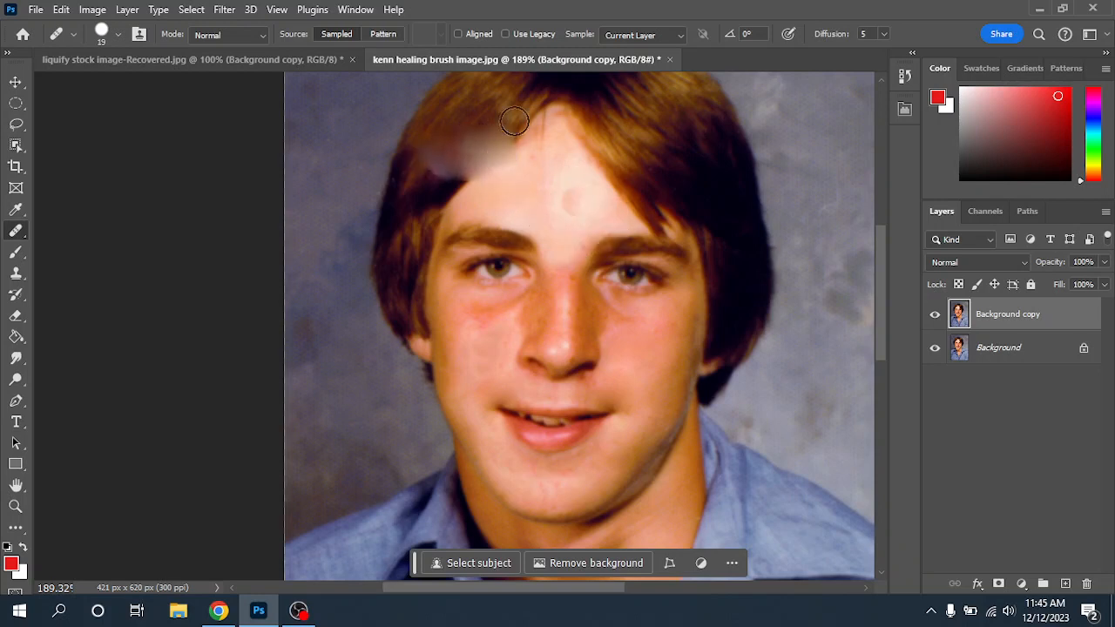
mouse_move(440, 131)
mouse_down()
mouse_move(432, 169)
mouse_move(465, 152)
mouse_move(525, 180)
mouse_move(446, 186)
mouse_up()
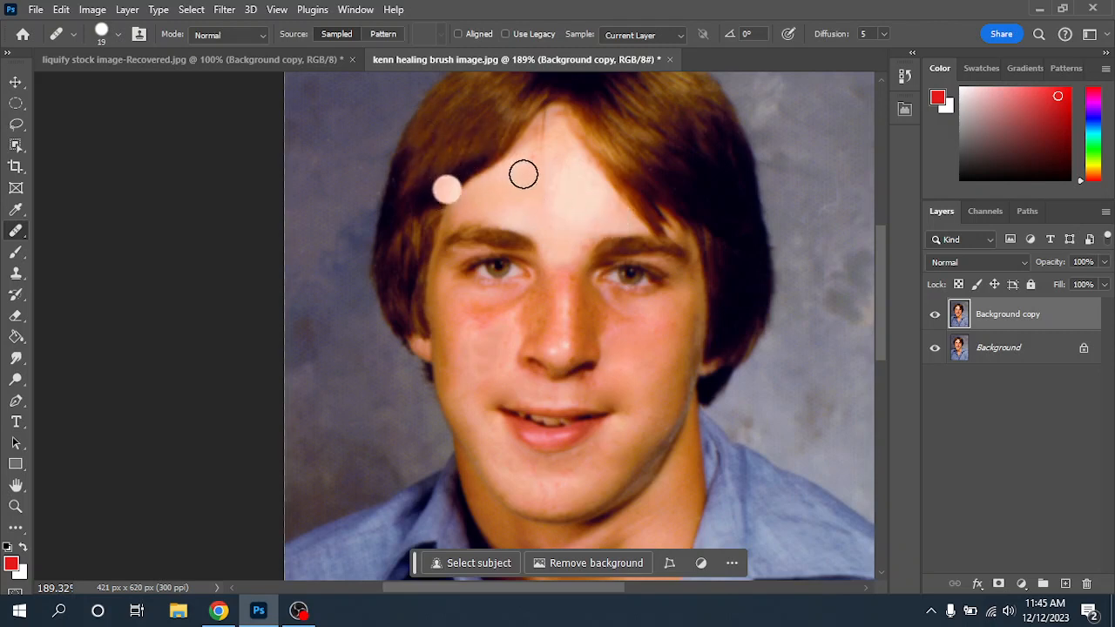
drag(496, 379, 486, 411)
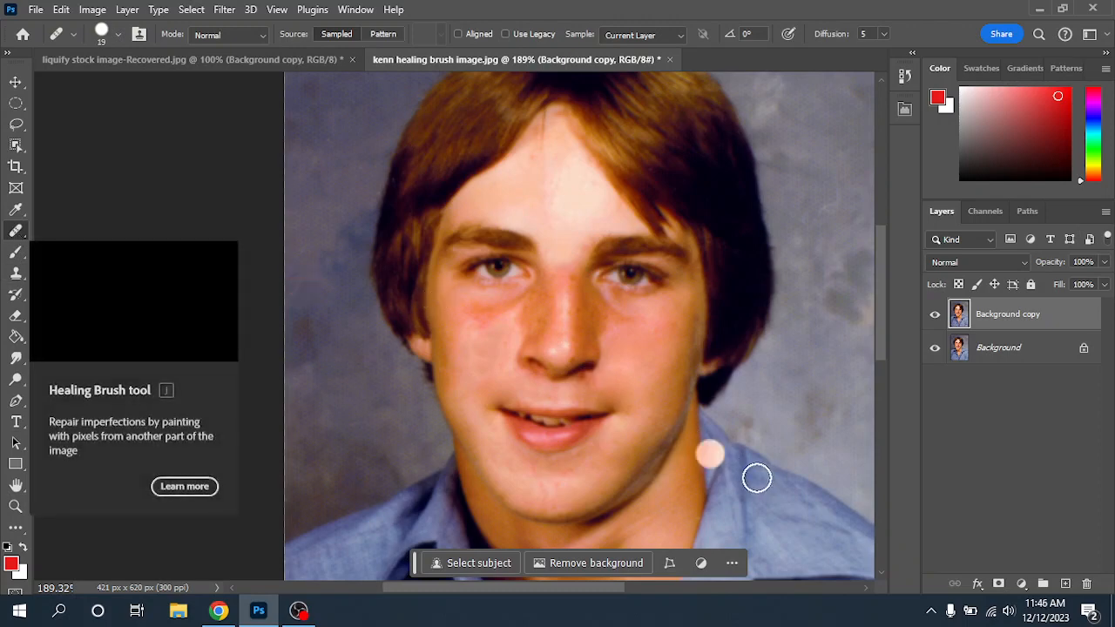
scroll(533, 306, up, 3)
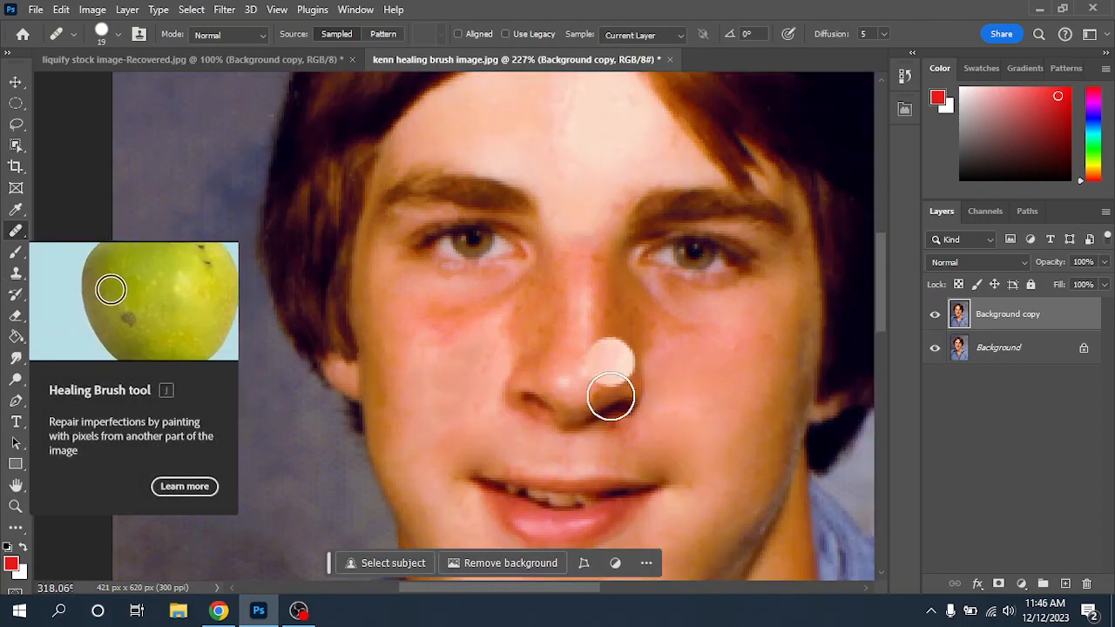
drag(493, 127, 533, 458)
scroll(567, 425, down, 2)
scroll(645, 514, down, 5)
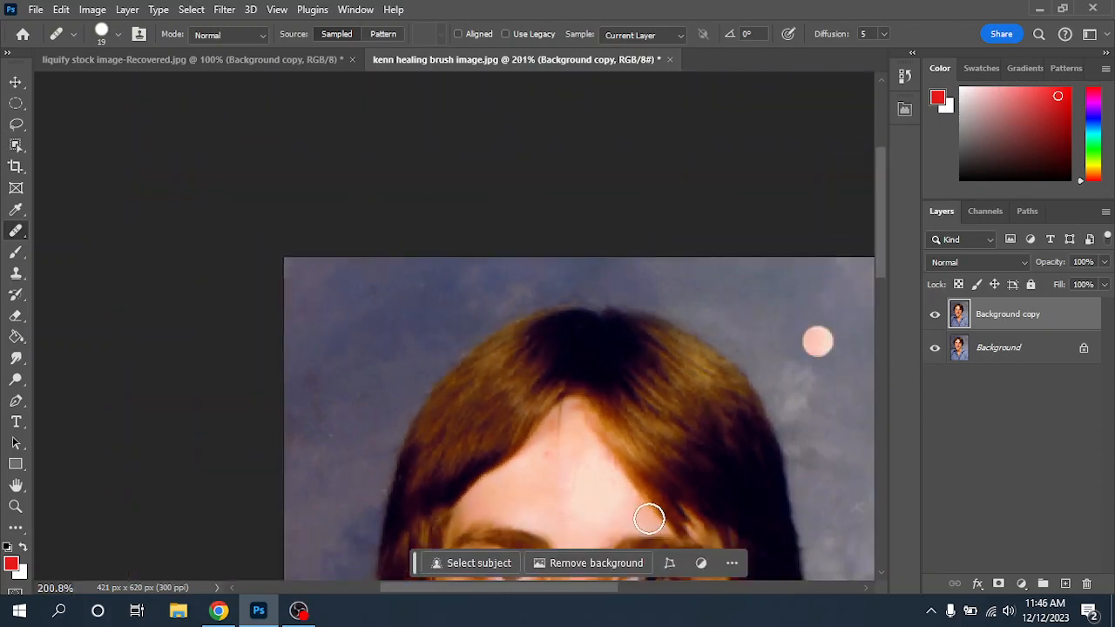
scroll(639, 418, down, 3)
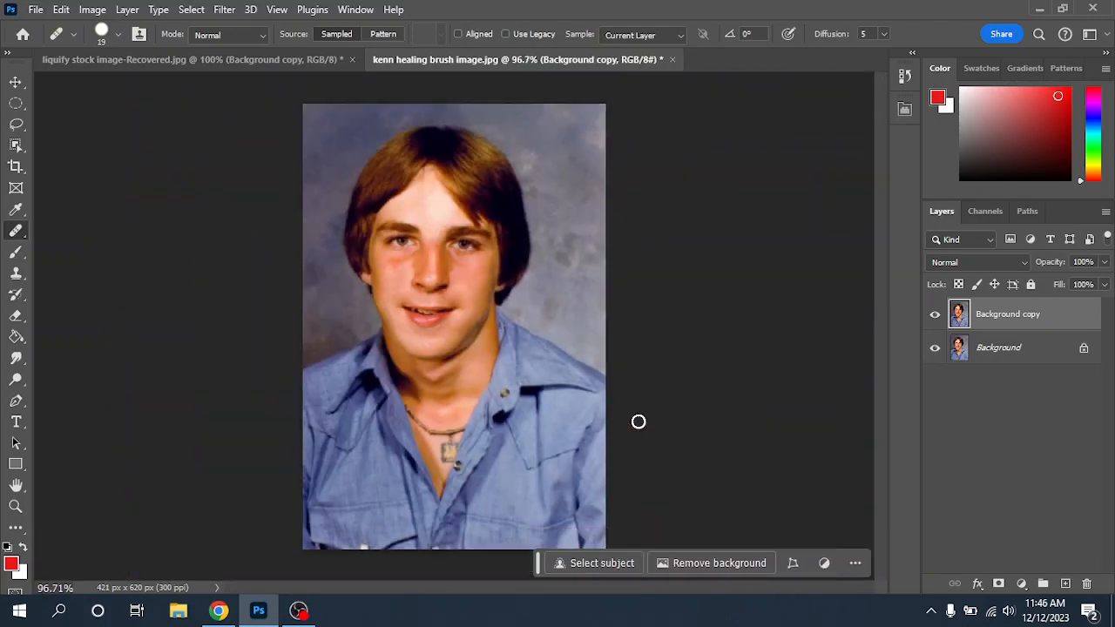
scroll(406, 319, up, 4)
scroll(411, 321, up, 5)
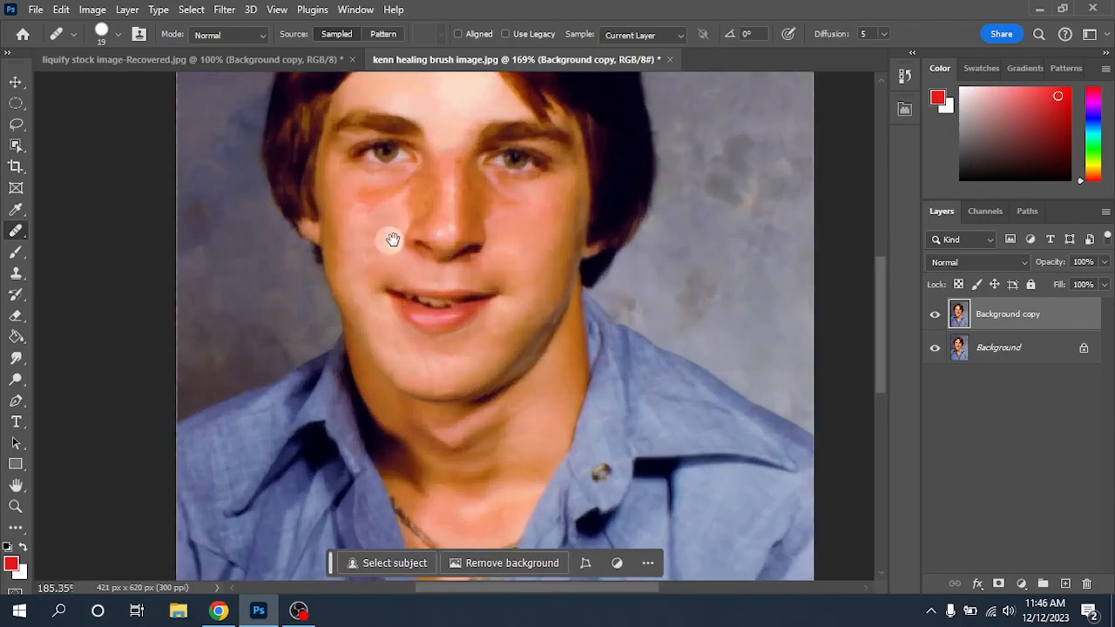
click(467, 281)
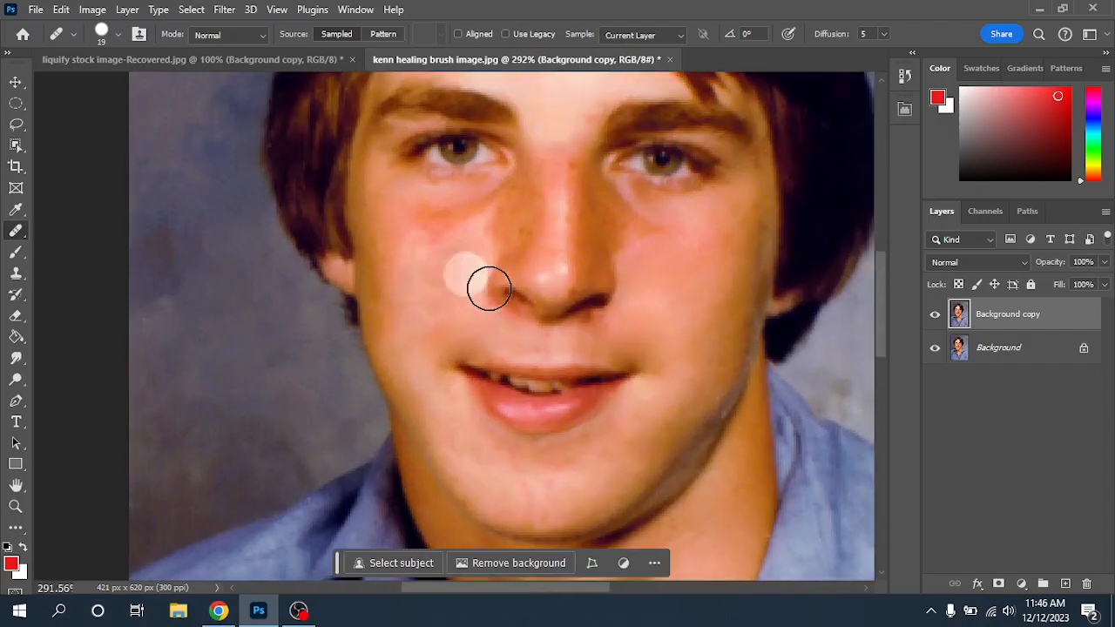
click(557, 269)
key(super)
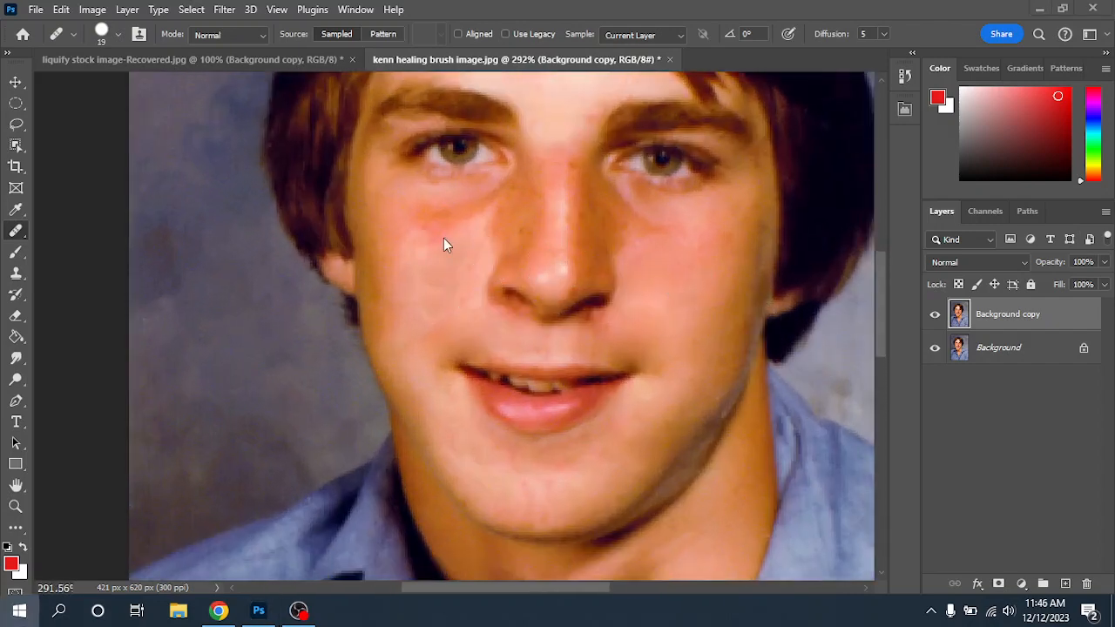
click(687, 314)
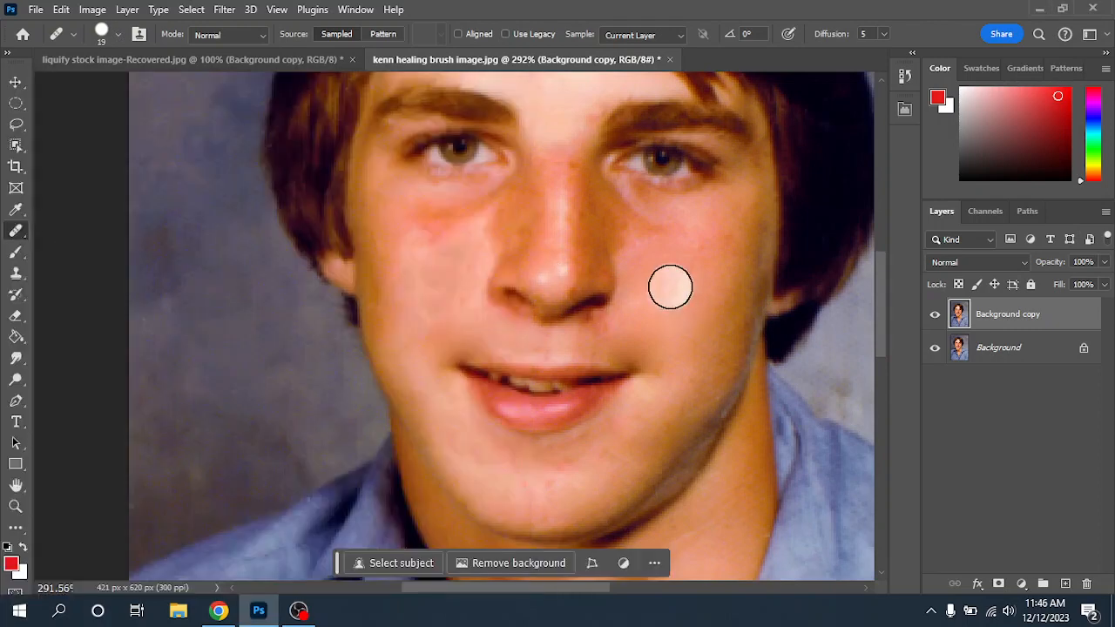
Sample clear skin from the cheek on the picture's right and heal the redness below both eyes with the Healing Brush
alt+click(670, 287)
drag(433, 226, 465, 221)
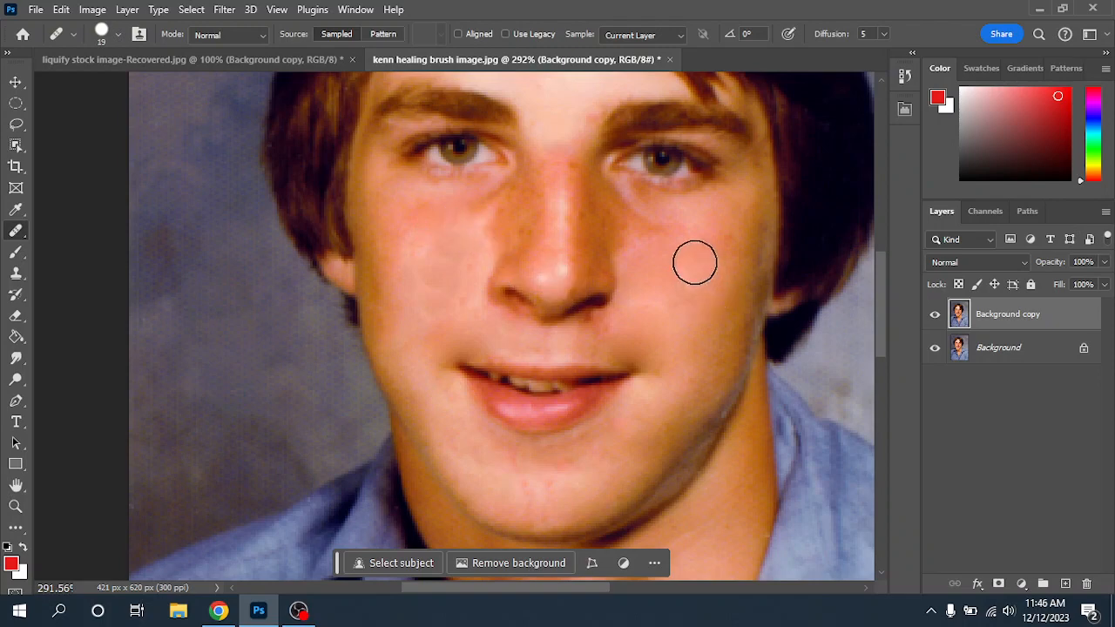
alt+click(696, 263)
drag(663, 235, 660, 232)
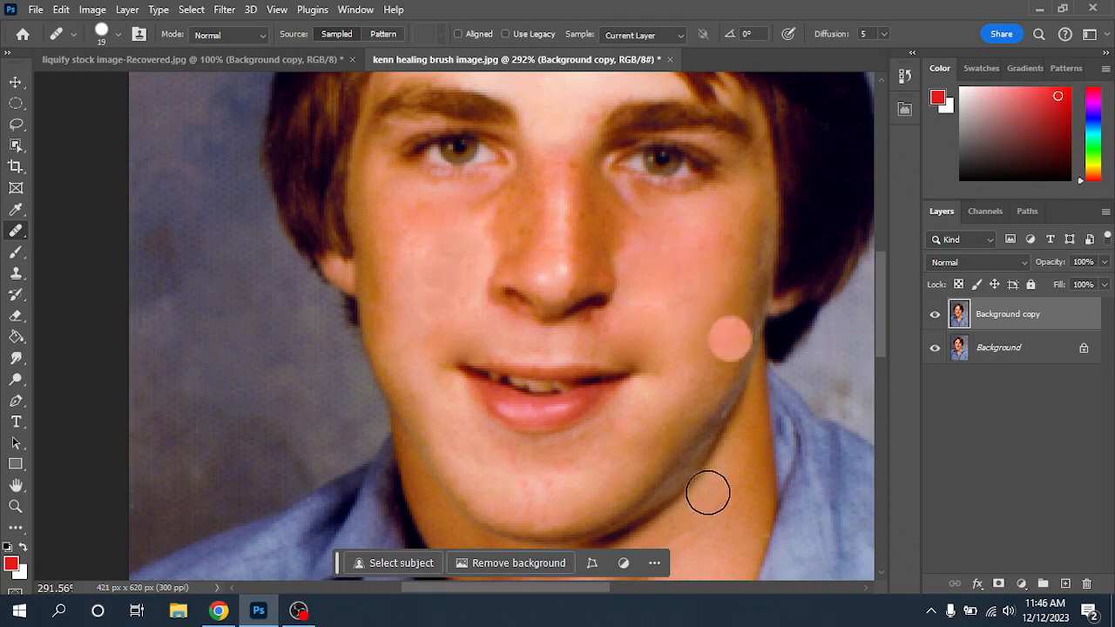
click(530, 488)
click(512, 340)
Try removing the necklace chain across the chest with the Healing Brush, and undo the stroke
key(space)
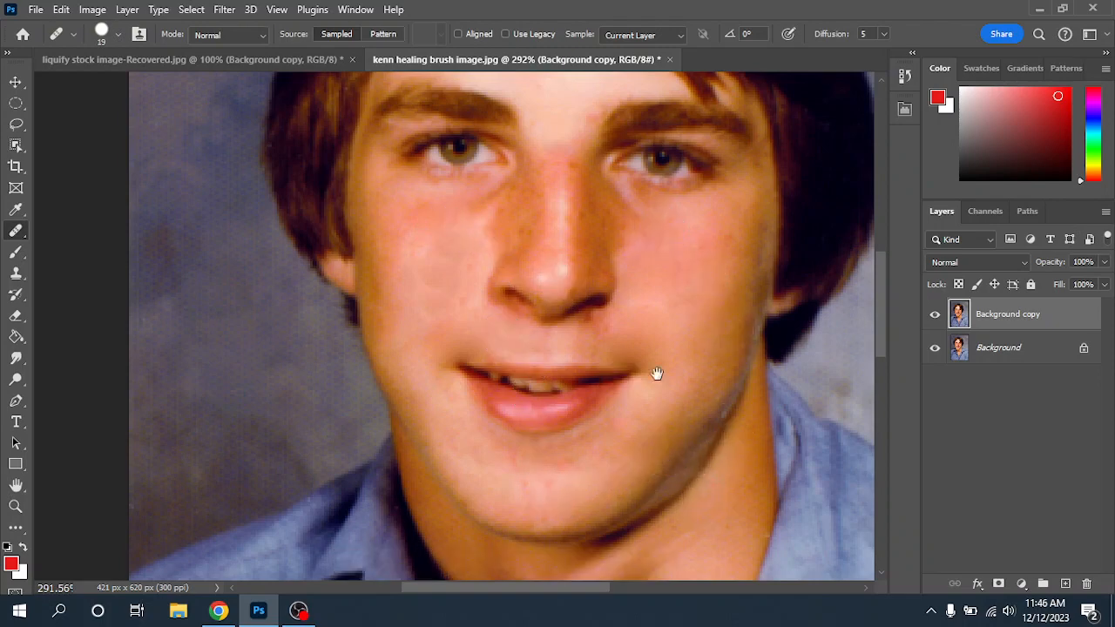
mouse_move(658, 372)
mouse_down()
mouse_move(640, 174)
mouse_move(609, 348)
mouse_move(602, 113)
mouse_up()
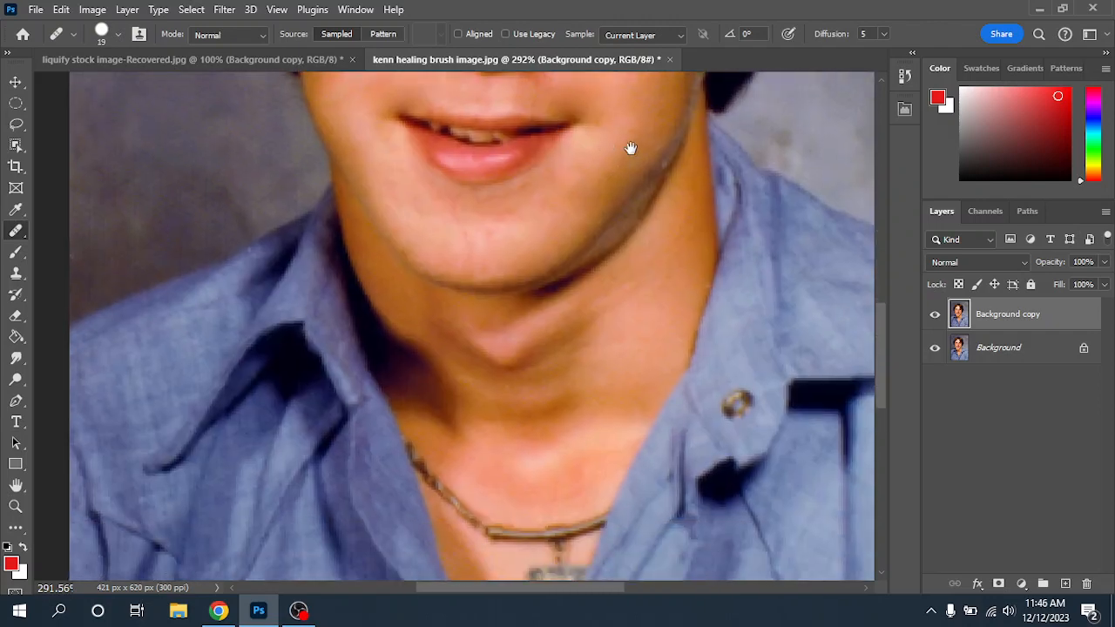
drag(609, 264, 650, 186)
key(space)
mouse_move(620, 472)
mouse_down()
mouse_move(619, 339)
mouse_move(615, 434)
mouse_up()
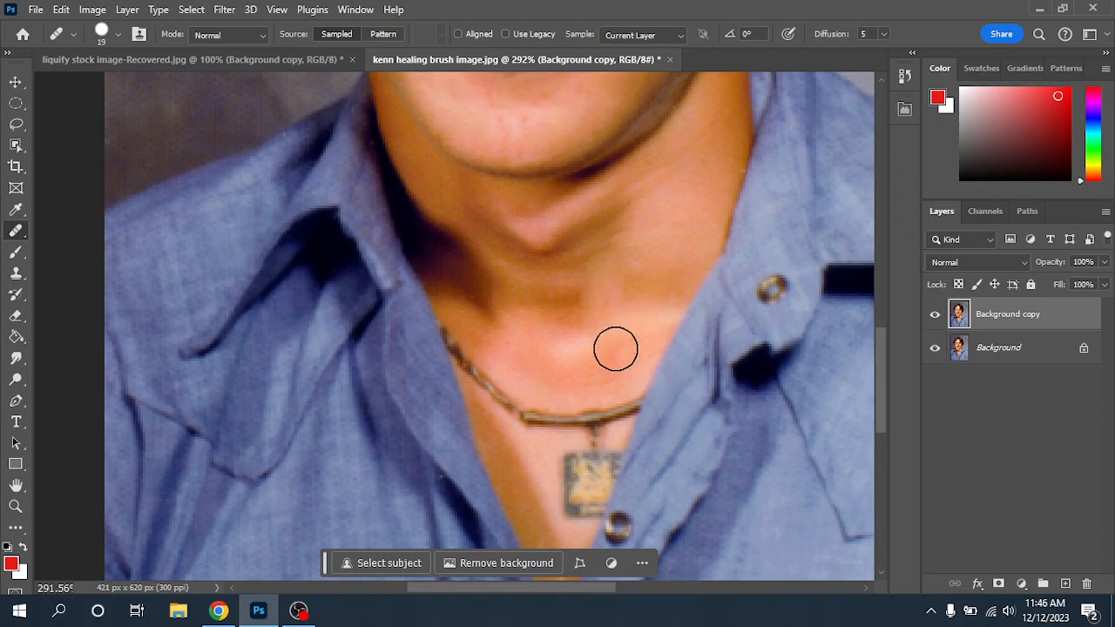
mouse_move(560, 416)
mouse_down()
mouse_move(526, 416)
mouse_move(542, 414)
mouse_move(512, 391)
mouse_move(541, 420)
mouse_move(591, 415)
mouse_move(588, 446)
mouse_move(582, 413)
mouse_up()
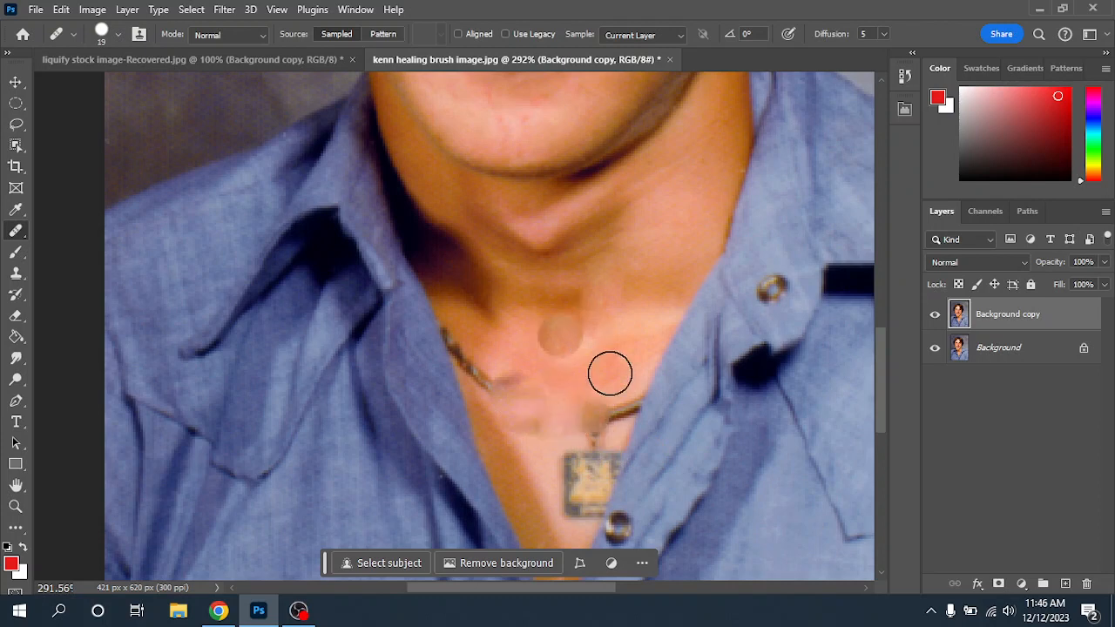
key(ctrl+z)
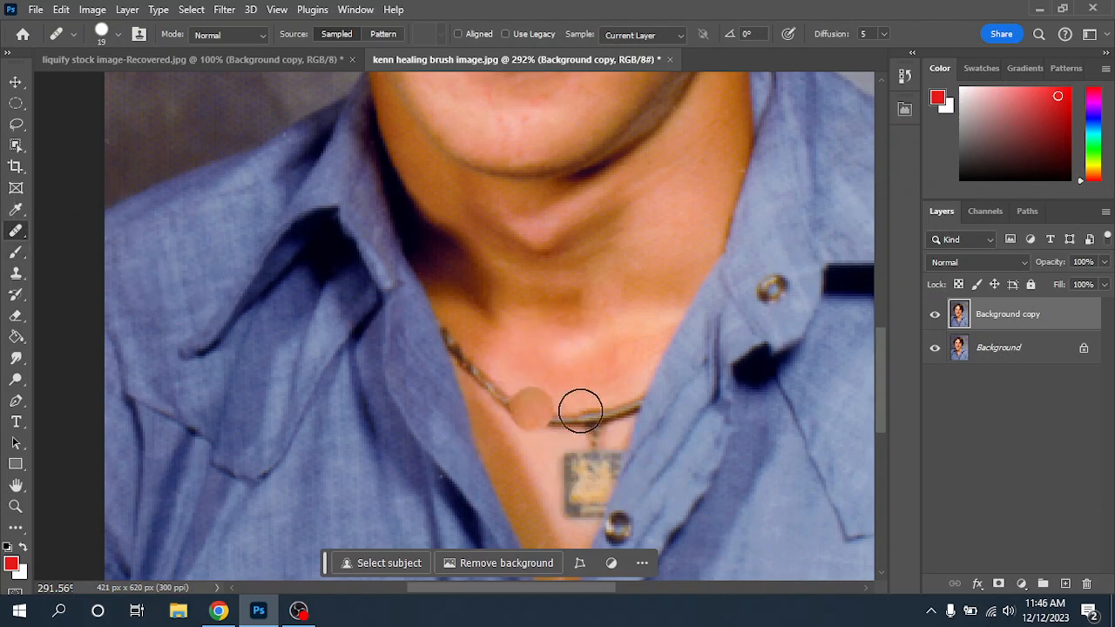
Remove the necklace chain across the chest and cover the pendant's left half with the Clone Stamp, sampling clear skin above the chain
click(17, 297)
click(15, 273)
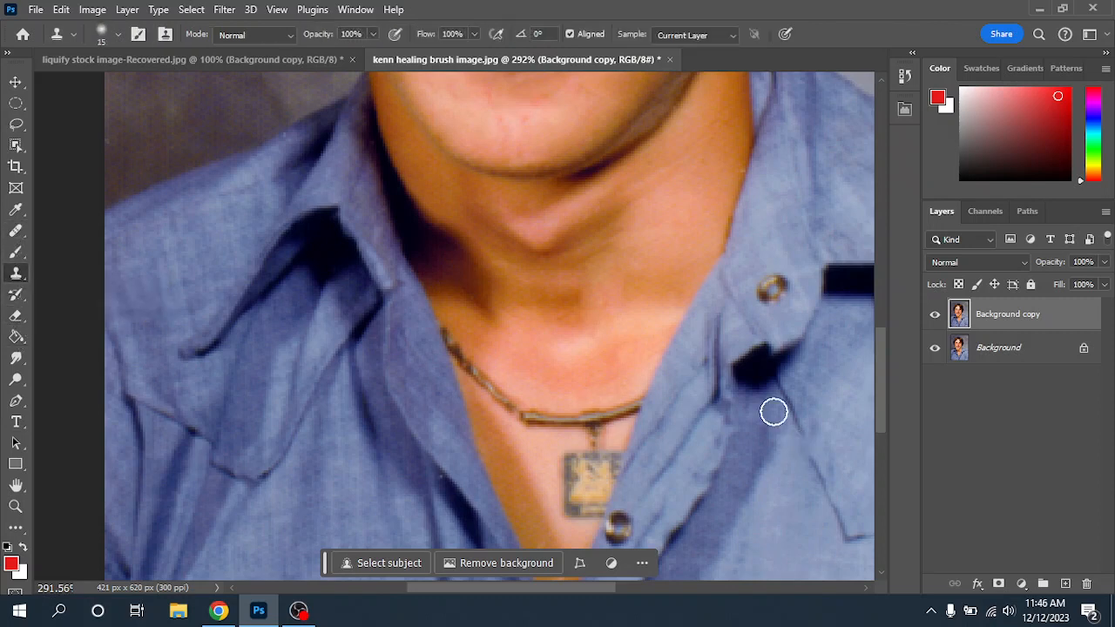
alt+click(551, 390)
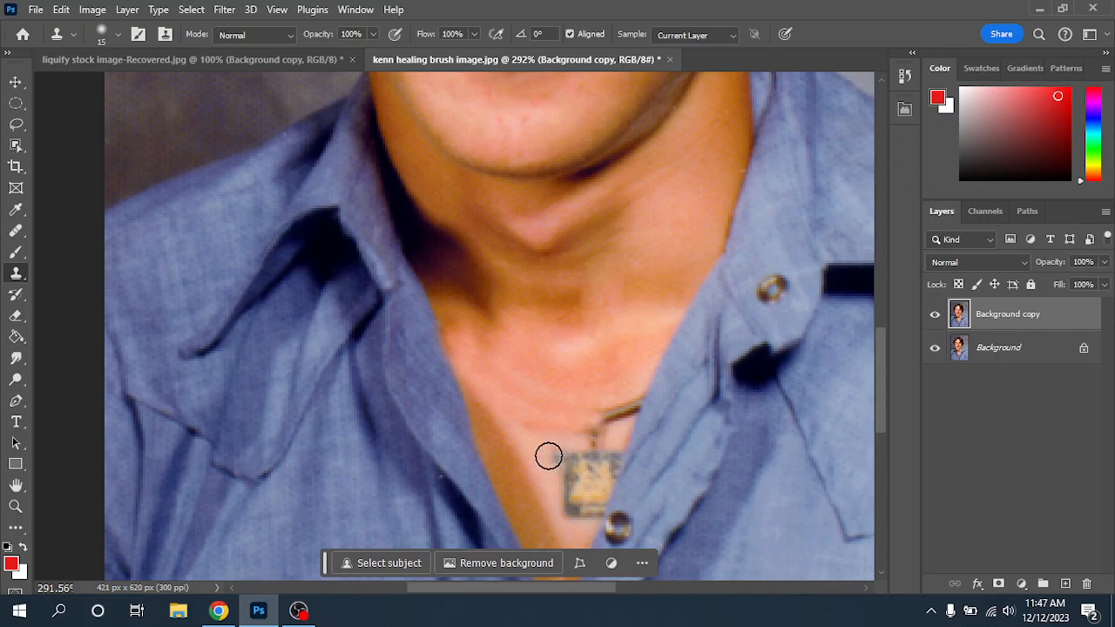
alt+click(614, 375)
mouse_move(569, 462)
mouse_down()
mouse_move(559, 464)
mouse_move(567, 480)
mouse_up()
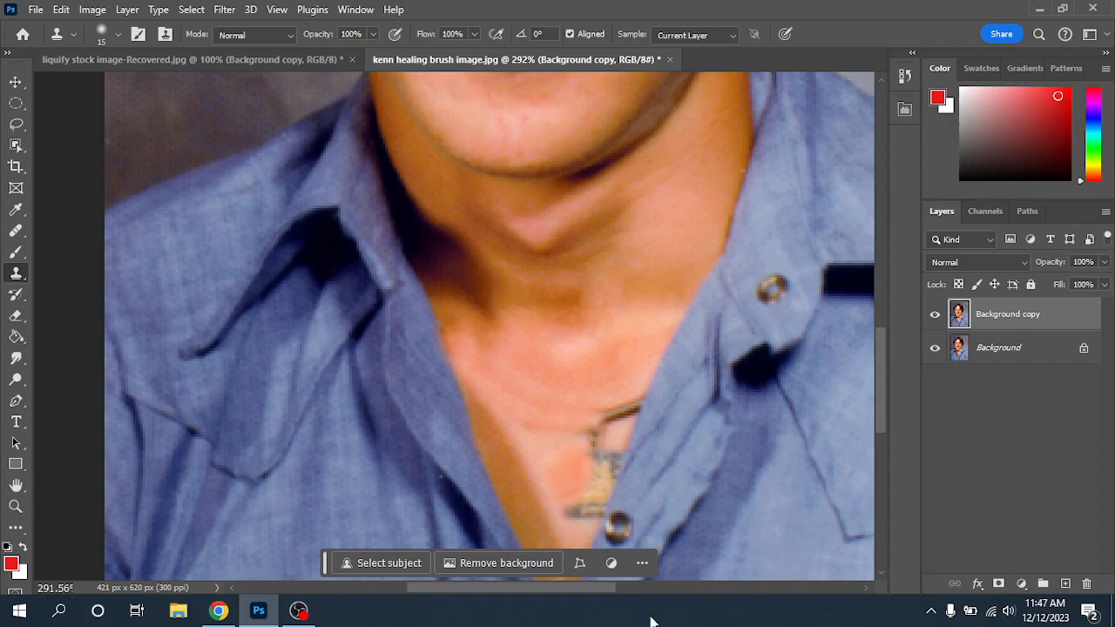
Sample skin just below the pendant and clone it over the pendant's lower-left corner
scroll(597, 463, up, 1)
scroll(592, 501, up, 2)
scroll(591, 505, up, 1)
drag(597, 463, 552, 427)
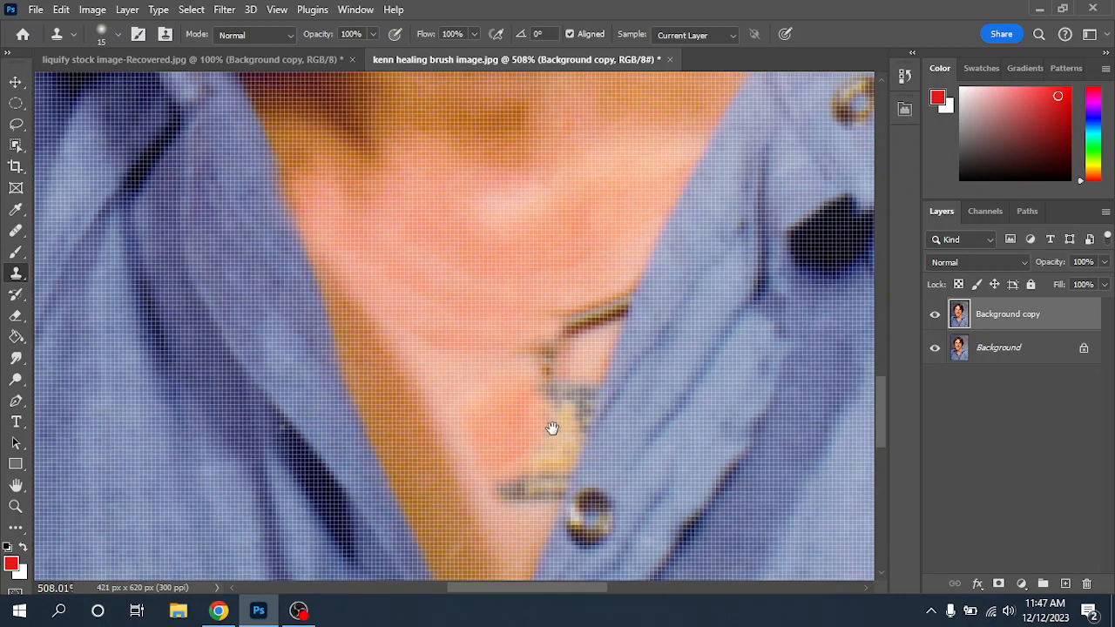
alt+click(498, 525)
click(508, 491)
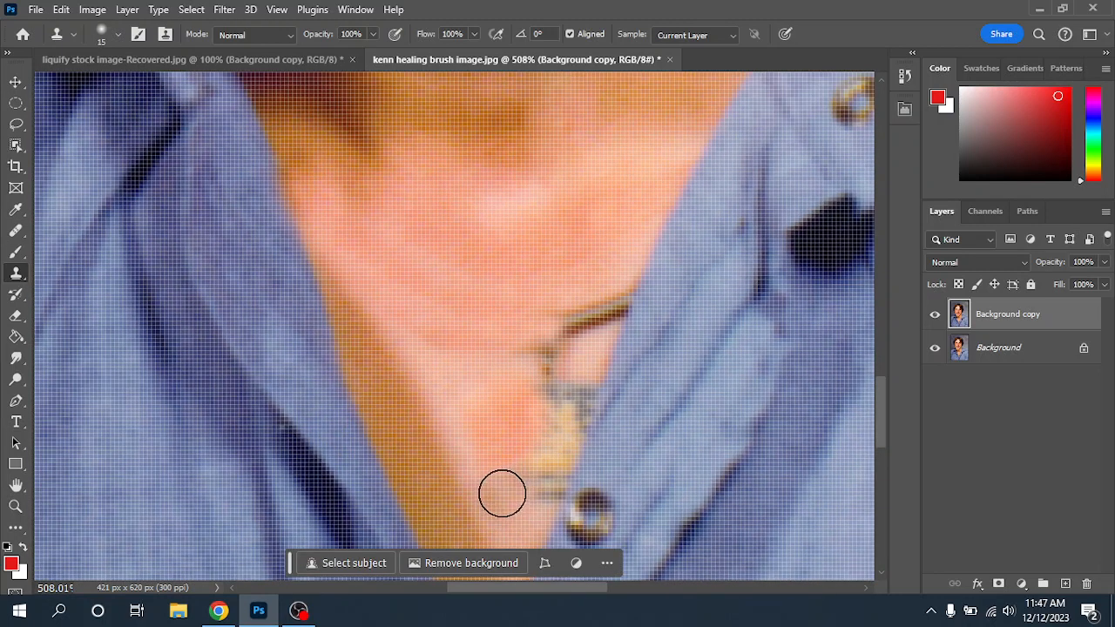
Clone skin sampled beside the collar over the remaining chain and pendant, and blend the patched chest area with the Healing Brush
alt+click(615, 261)
mouse_move(589, 308)
mouse_down()
mouse_move(563, 316)
mouse_move(532, 352)
mouse_move(561, 402)
mouse_move(554, 422)
mouse_move(563, 393)
mouse_up()
alt+click(620, 232)
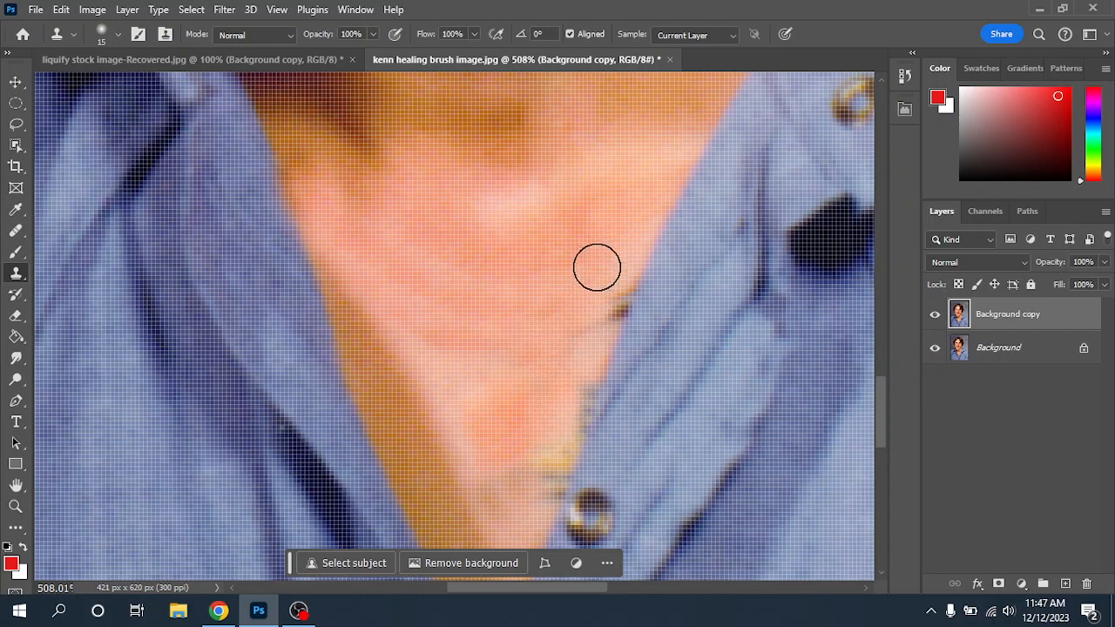
mouse_move(585, 318)
mouse_down()
mouse_move(572, 461)
mouse_move(548, 475)
mouse_move(546, 419)
mouse_move(560, 387)
mouse_move(546, 442)
mouse_move(527, 475)
mouse_up()
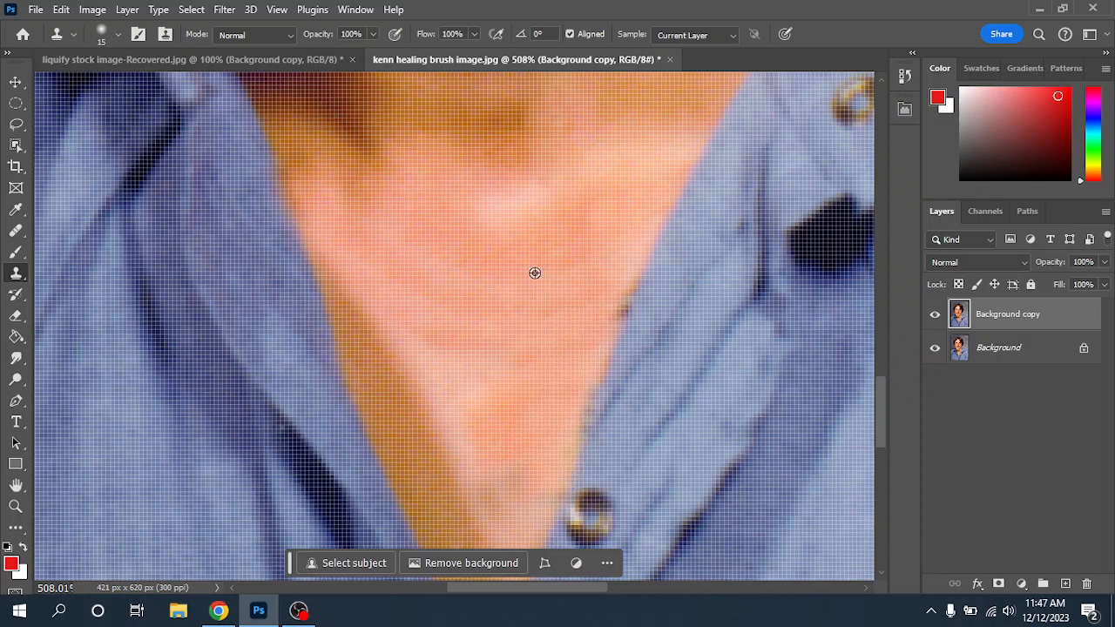
click(521, 484)
click(15, 231)
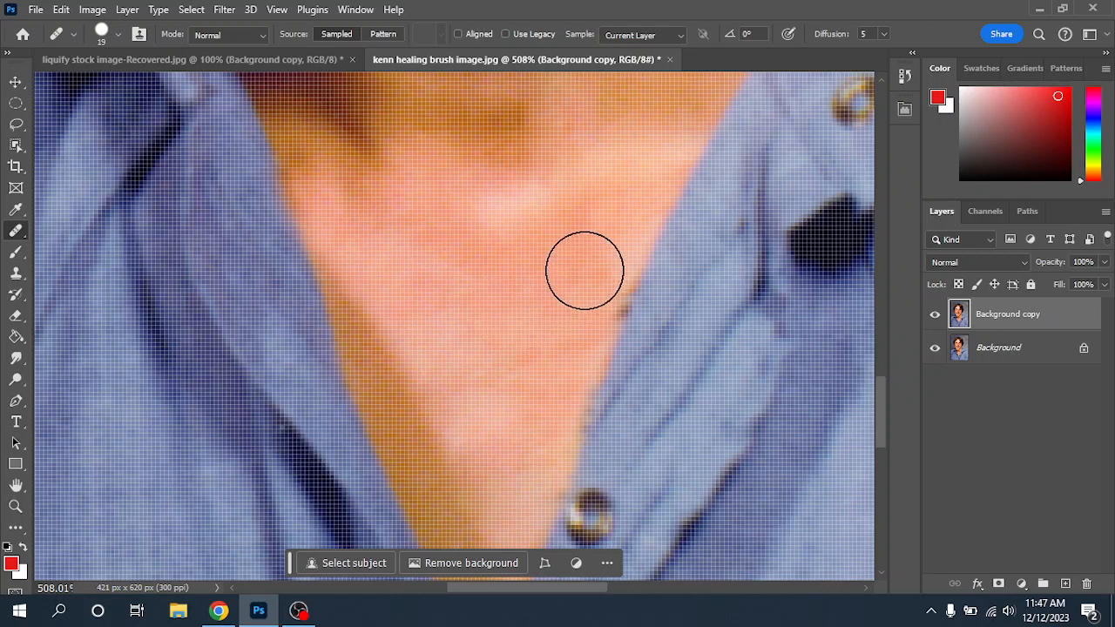
Compare the whole portrait before and after retouching by toggling the visibility of the Background copy layer
scroll(557, 314, down, 4)
scroll(614, 396, down, 4)
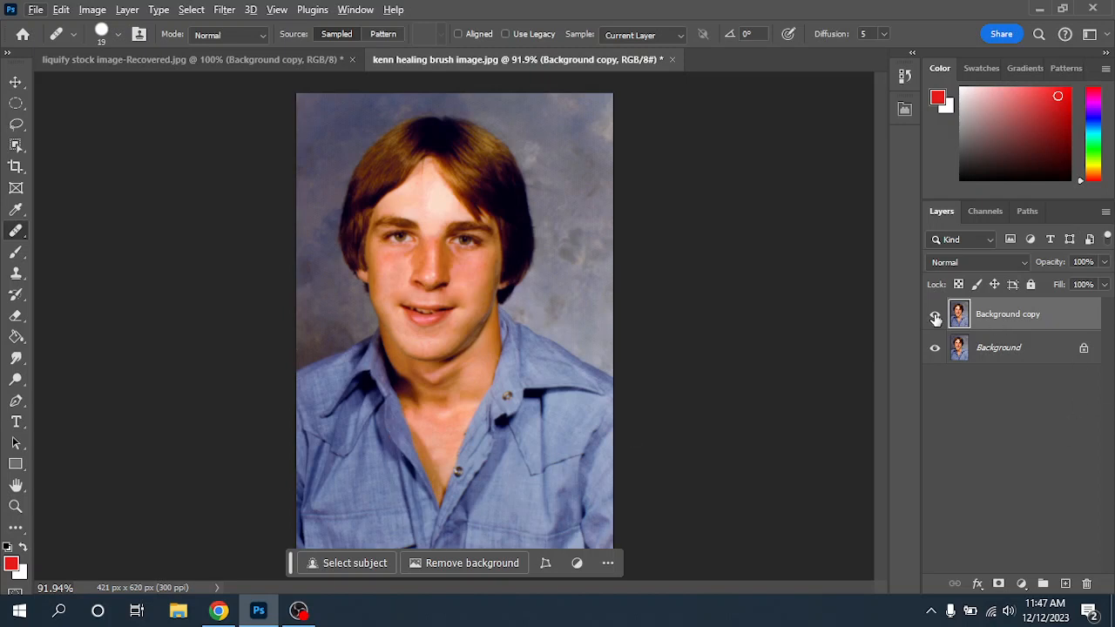
click(935, 315)
click(935, 316)
click(934, 315)
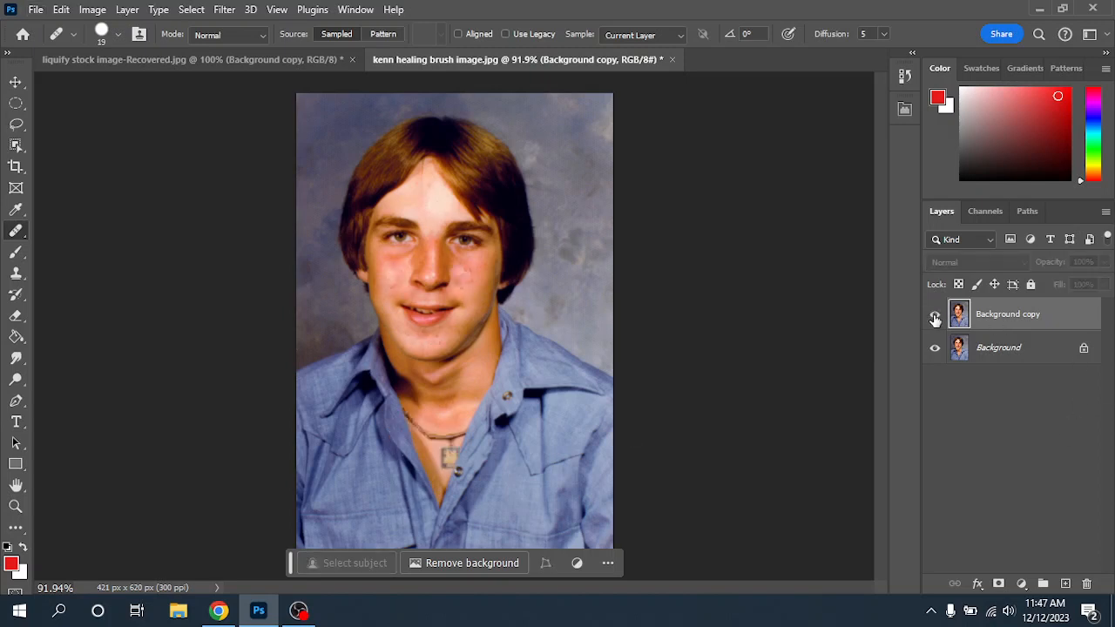
click(935, 317)
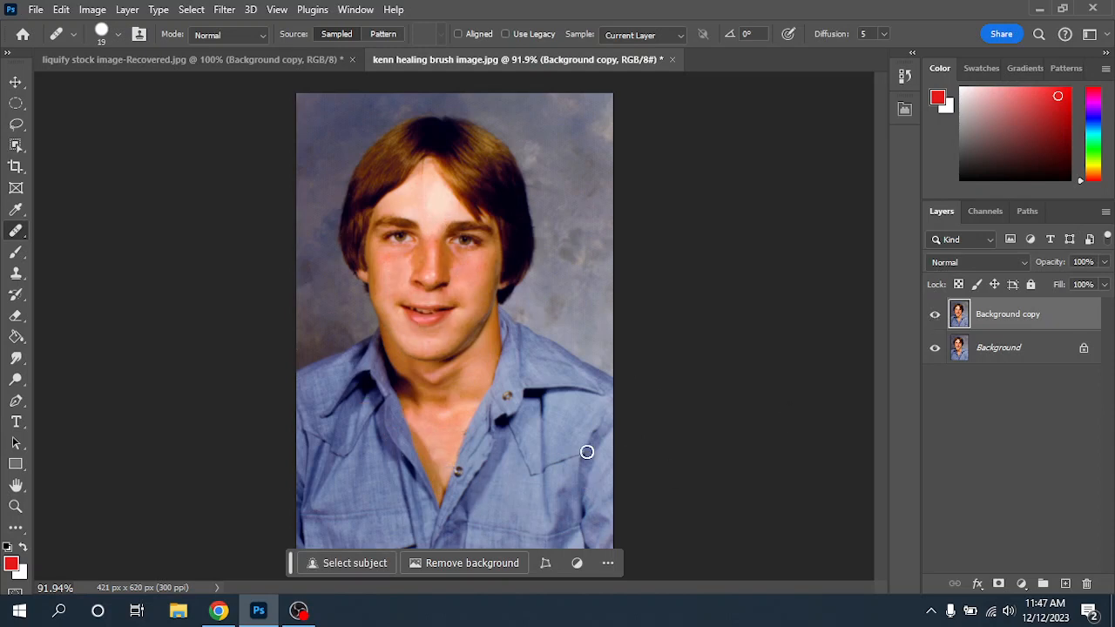
Set the Healing Brush size to 30 px and paint on the backdrop beside the subject
click(120, 34)
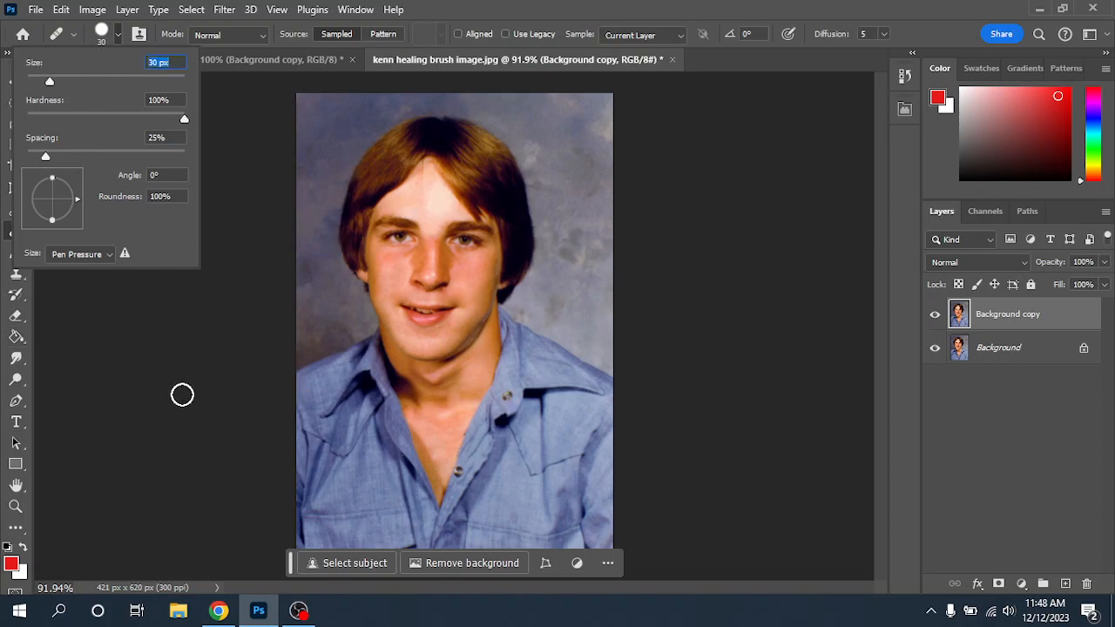
click(312, 231)
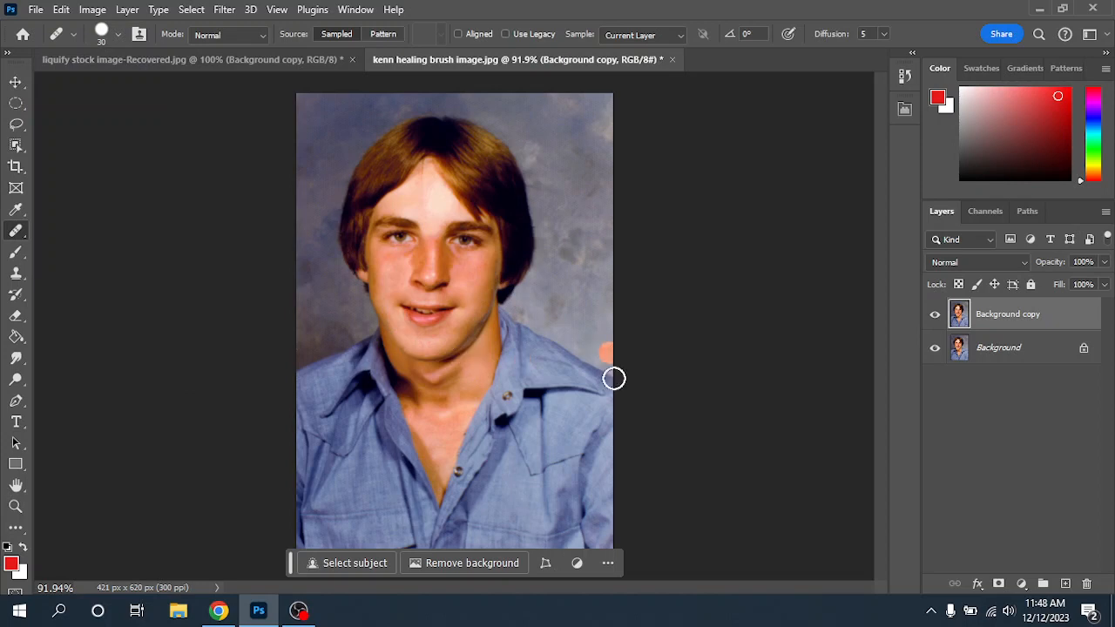